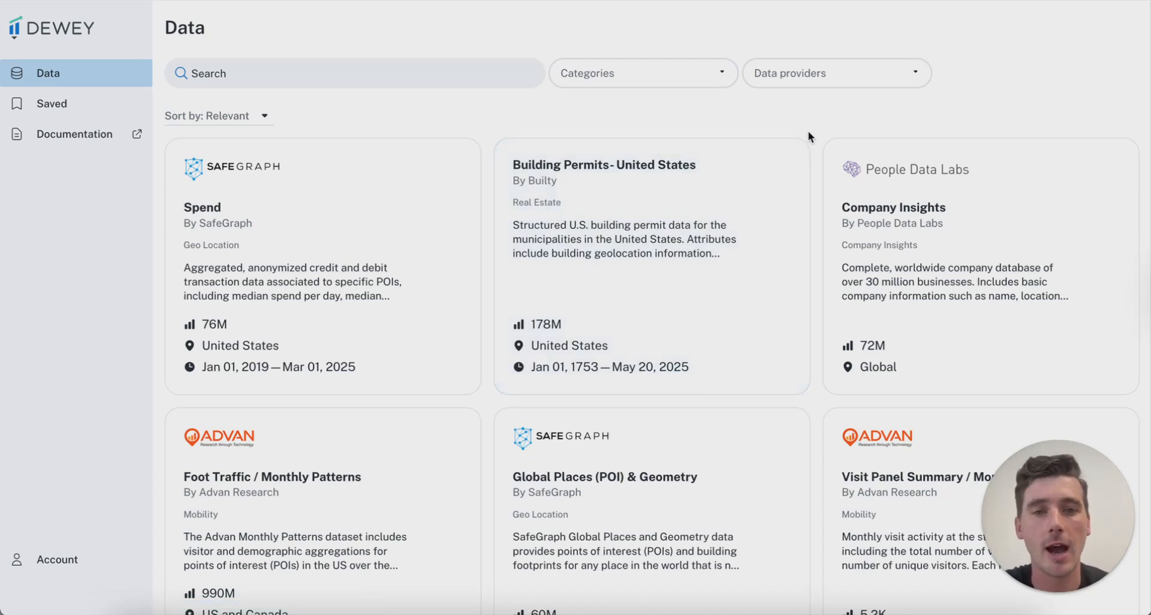
# Try the Consumer Transactions and Geo Location category filters, then clear both again
pyautogui.scroll(-10, 648, 222)
pyautogui.scroll(5, 673, 311)
pyautogui.scroll(5, 672, 311)
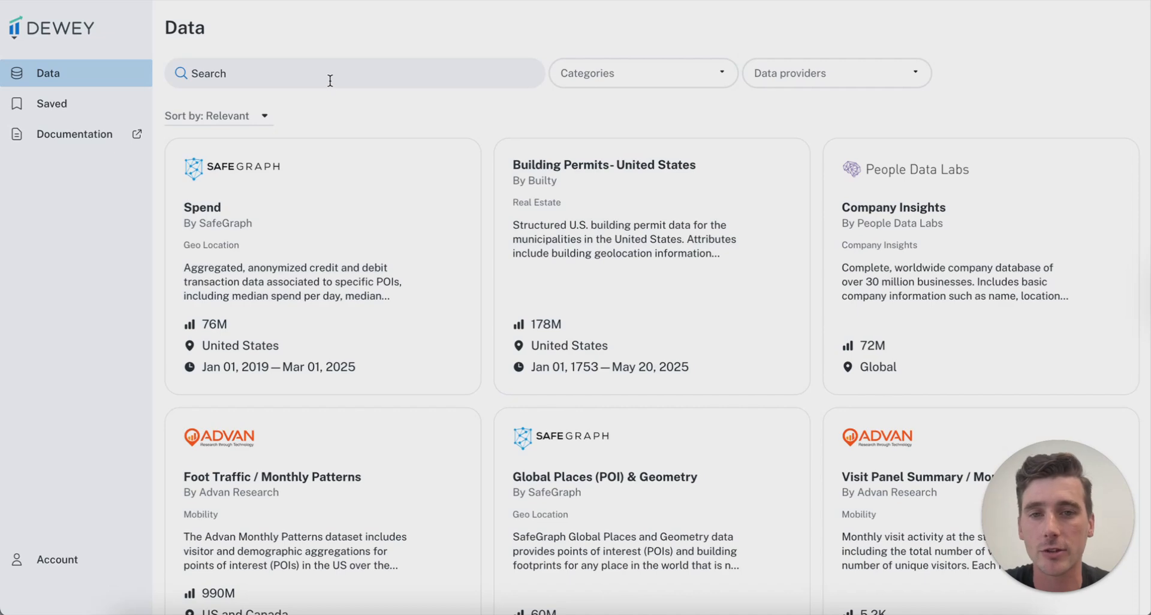
pyautogui.click(685, 70)
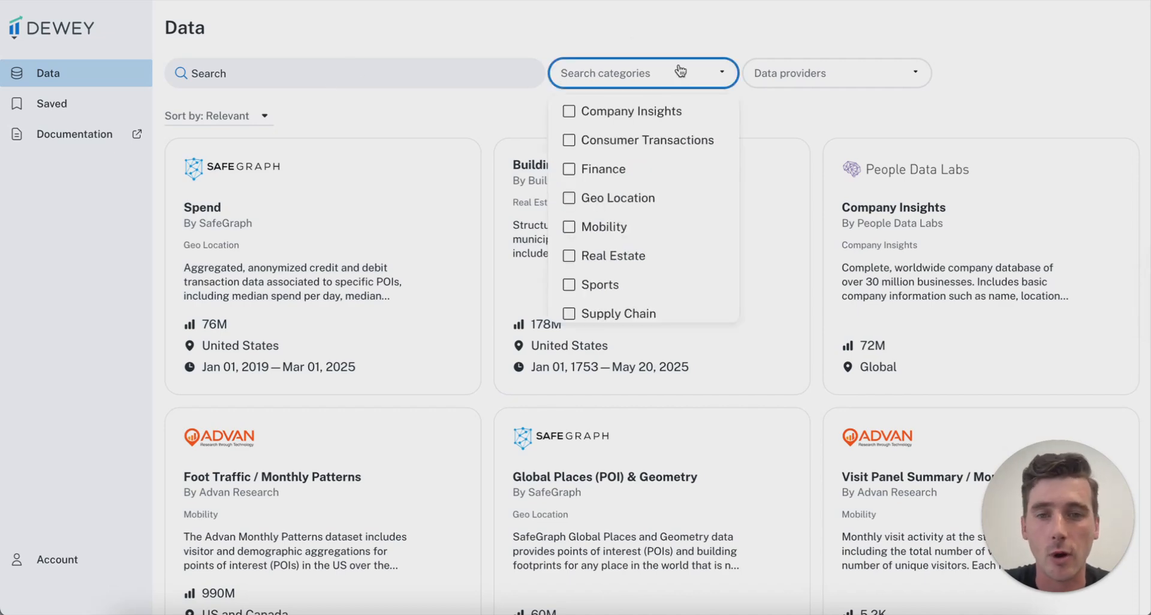
pyautogui.click(626, 139)
pyautogui.click(618, 226)
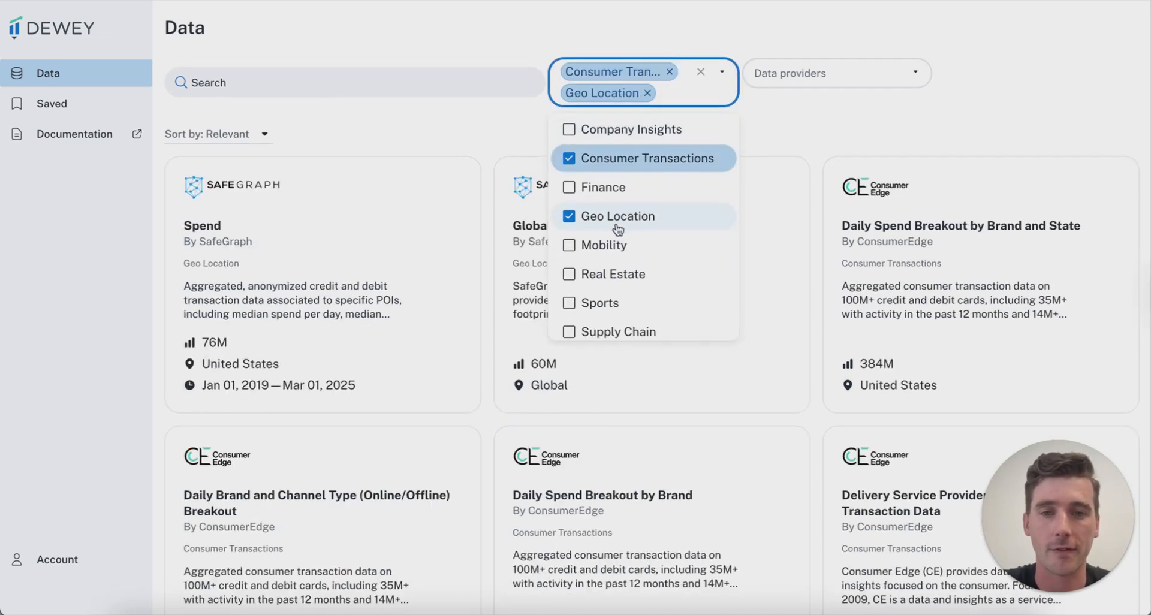
pyautogui.click(595, 223)
pyautogui.click(572, 159)
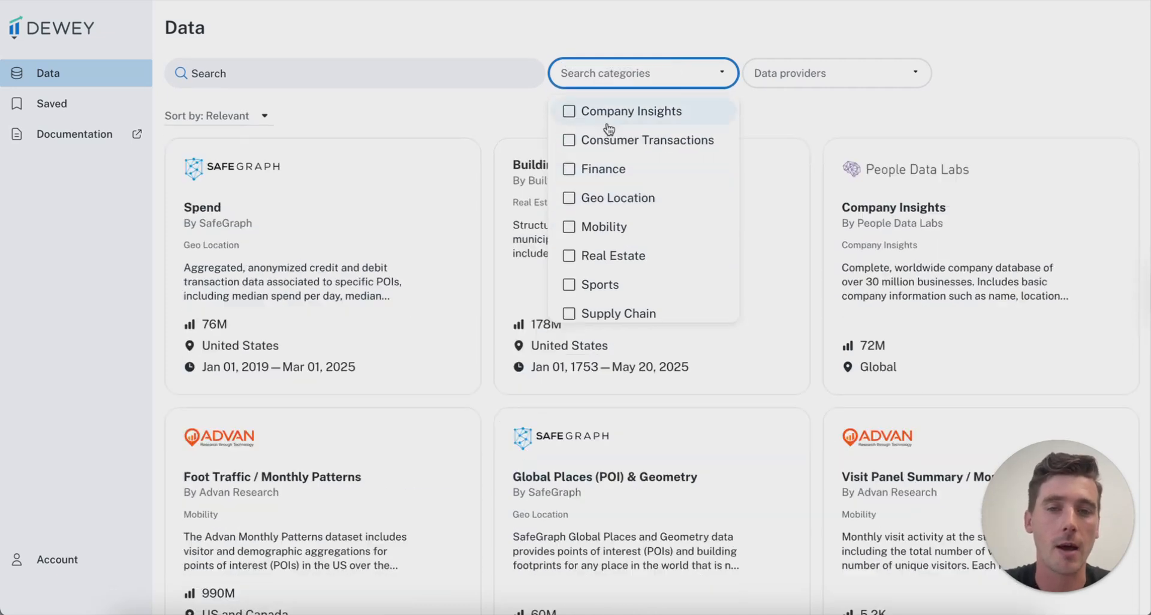
pyautogui.click(748, 117)
# Filter the catalogue to the RentHub provider, leaving Rental Data and Listing and Property Mapping
pyautogui.click(779, 72)
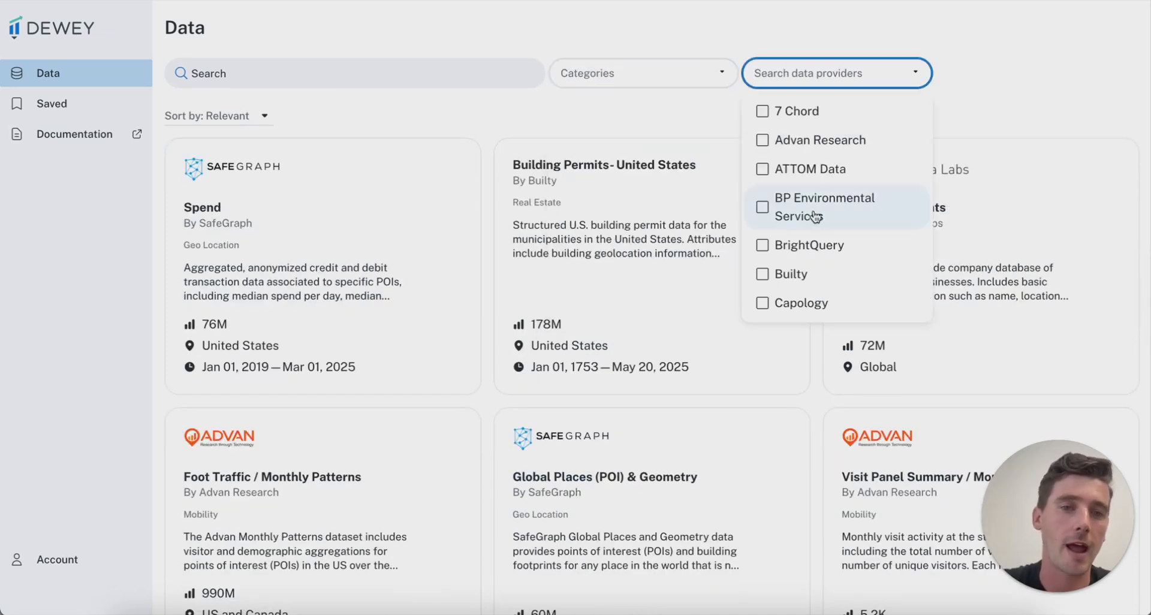
pyautogui.scroll(-10, 846, 223)
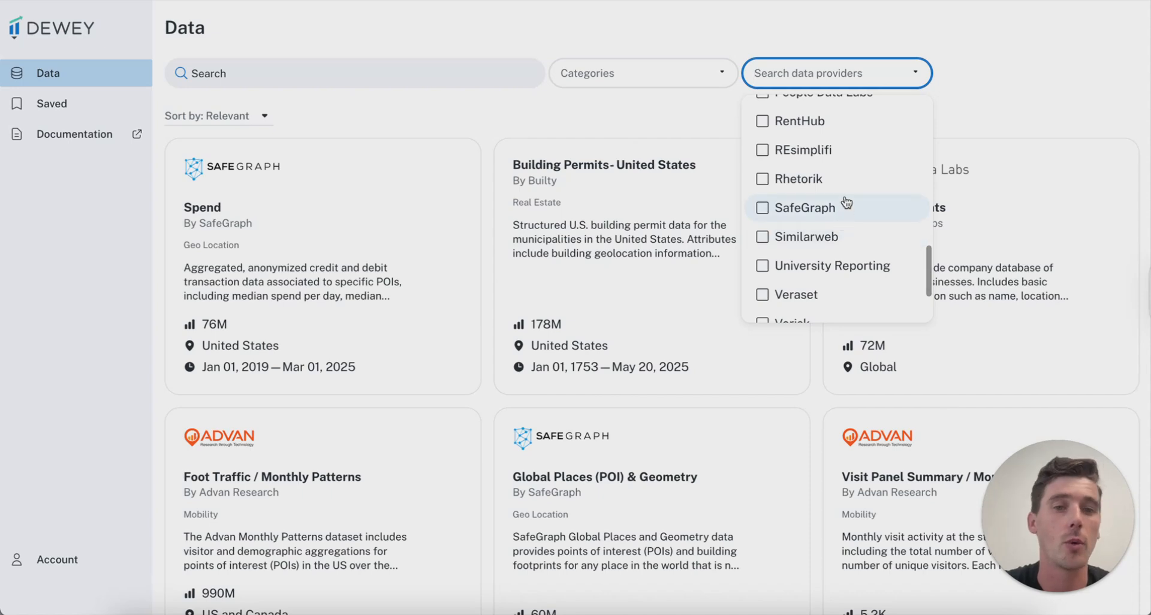
pyautogui.click(773, 120)
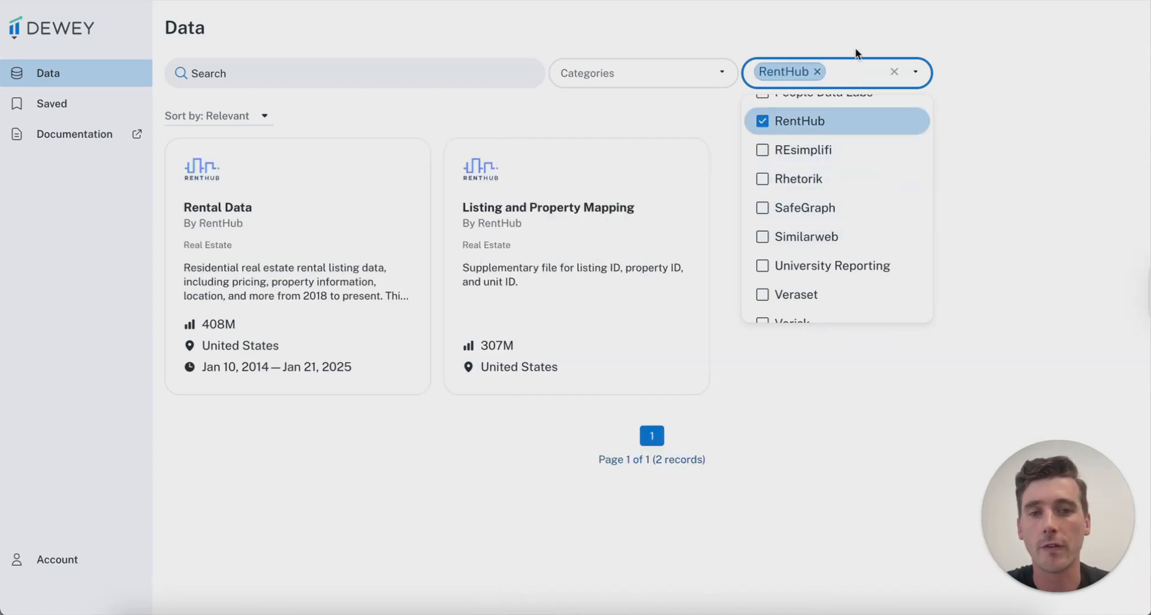
pyautogui.click(757, 19)
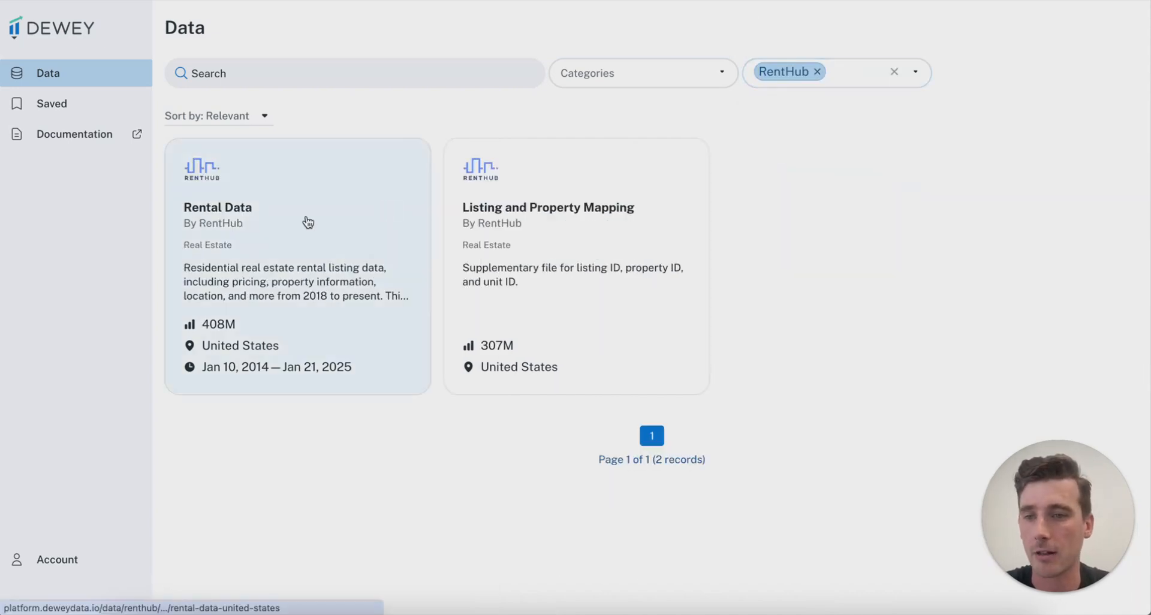
# Open the RentHub Rental Data details and scroll through its 408M-record highlights and data dictionary
pyautogui.click(303, 223)
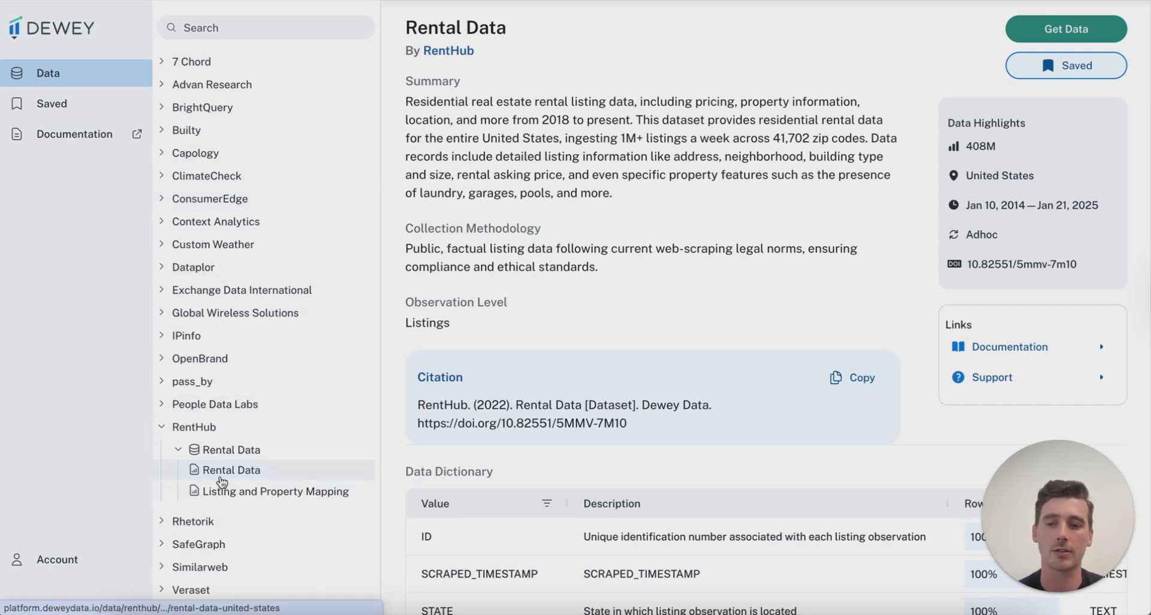
pyautogui.click(221, 457)
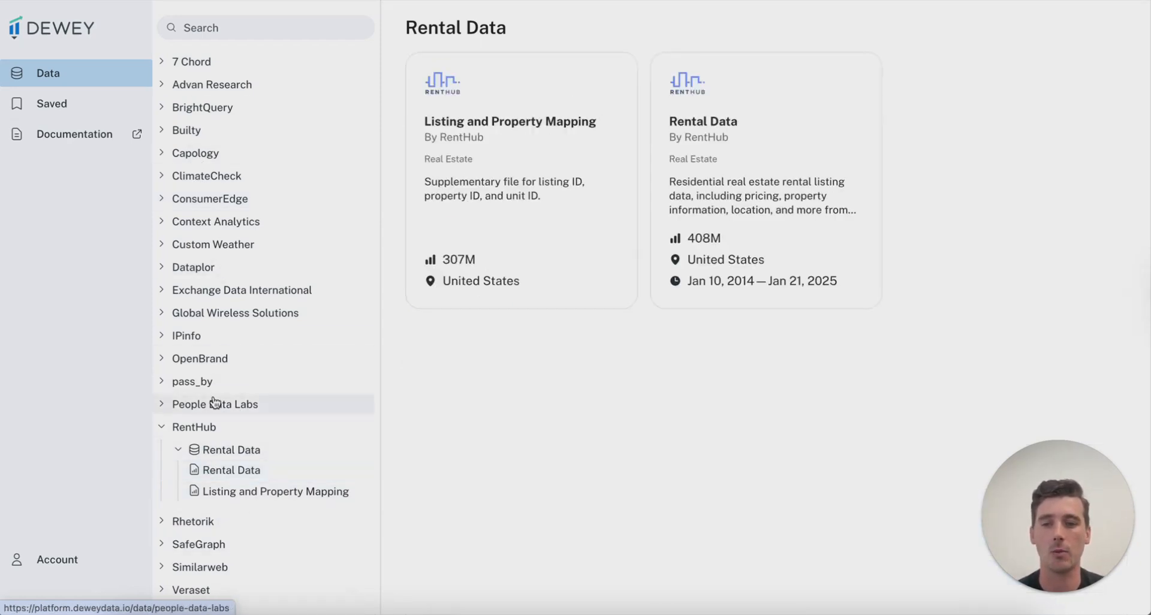
pyautogui.click(249, 473)
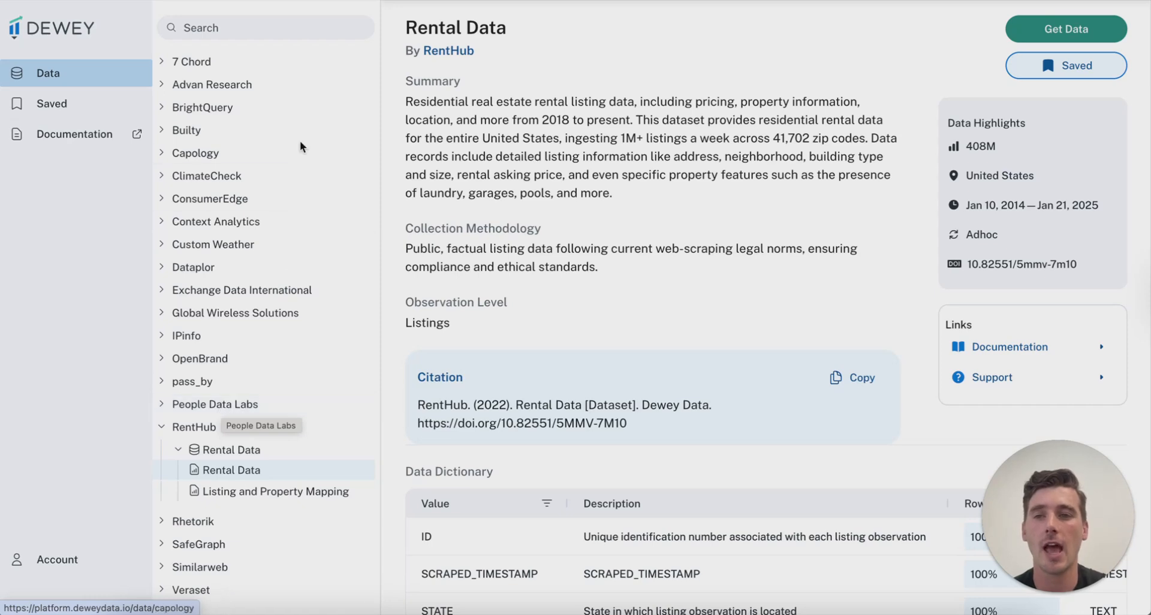
pyautogui.click(288, 27)
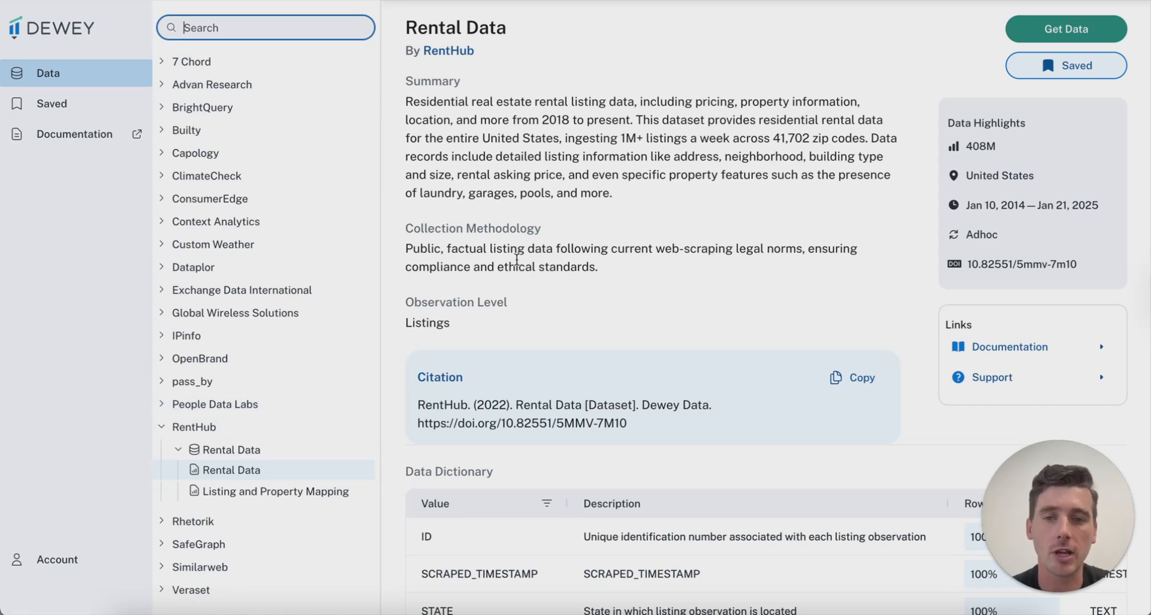
pyautogui.scroll(-1, 460, 301)
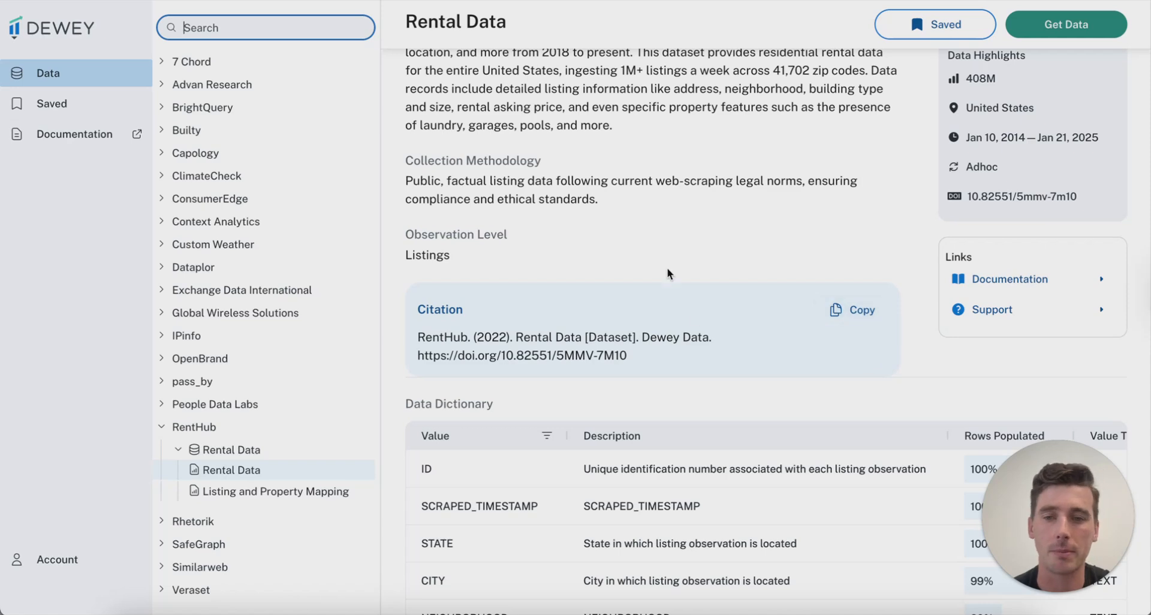
pyautogui.scroll(1, 708, 242)
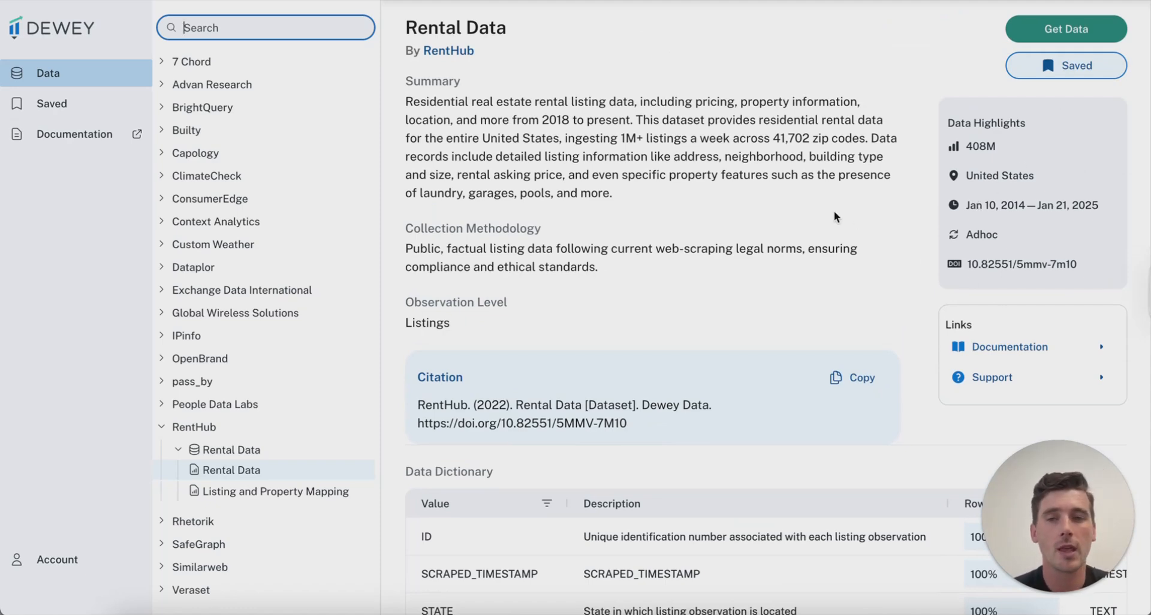
pyautogui.scroll(-1, 810, 217)
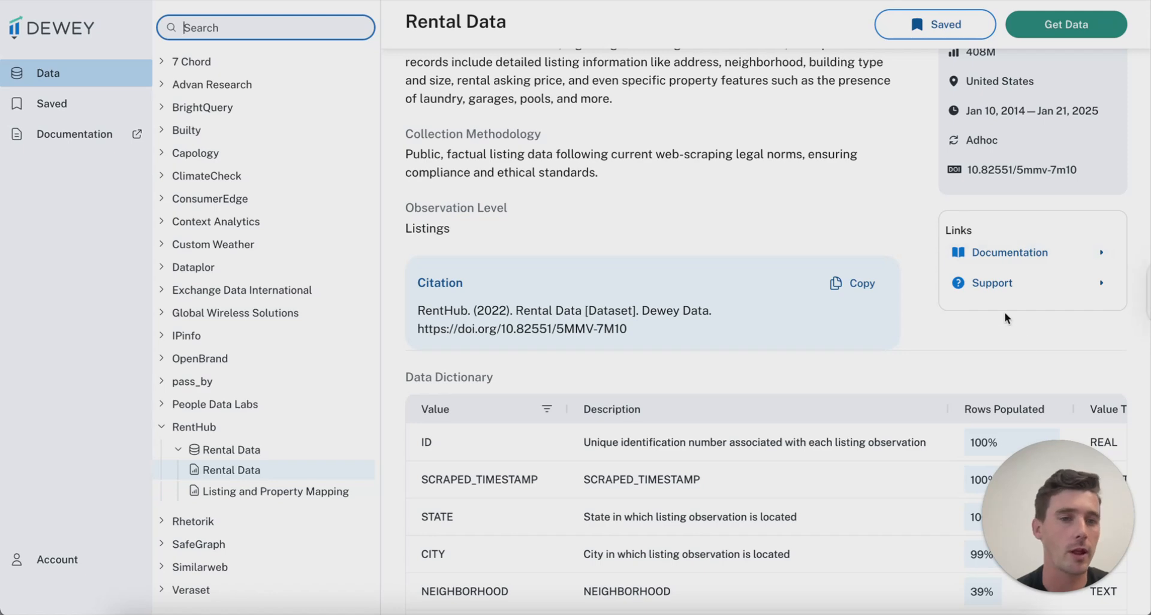
# Open the Rental Data documentation in a new tab and switch to it
pyautogui.rightClick(992, 256)
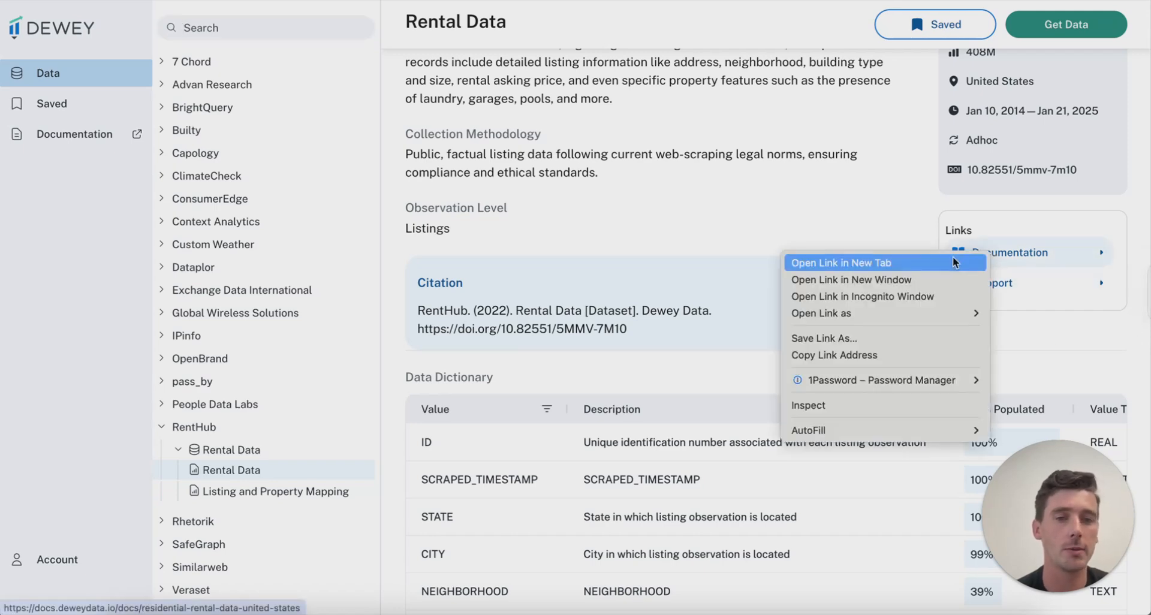
pyautogui.click(941, 258)
pyautogui.click(329, 0)
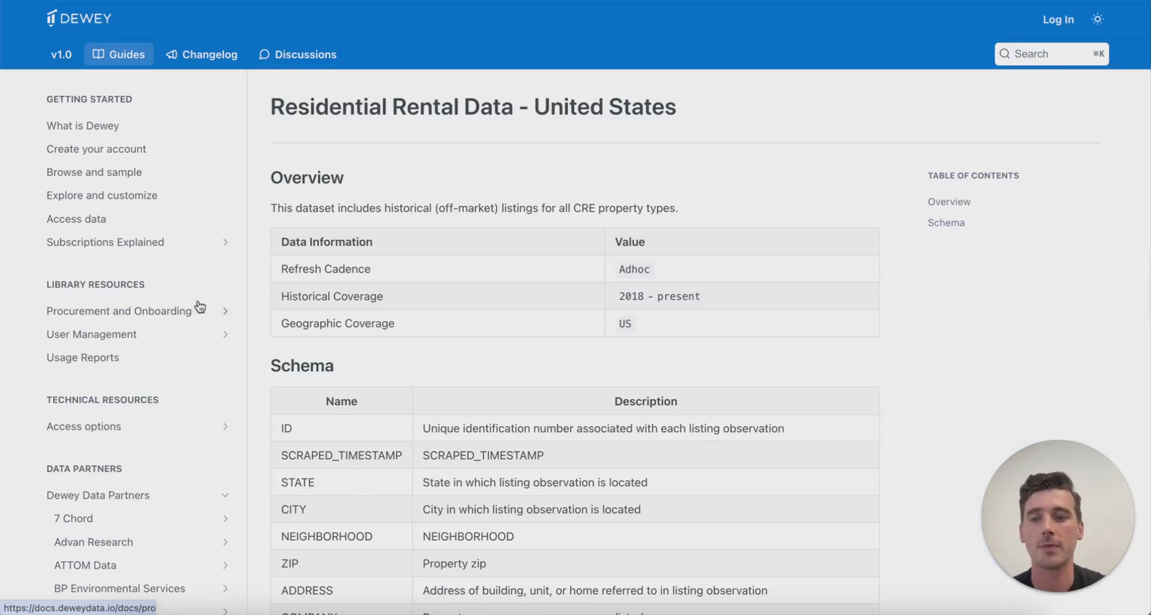
pyautogui.scroll(-10, 217, 298)
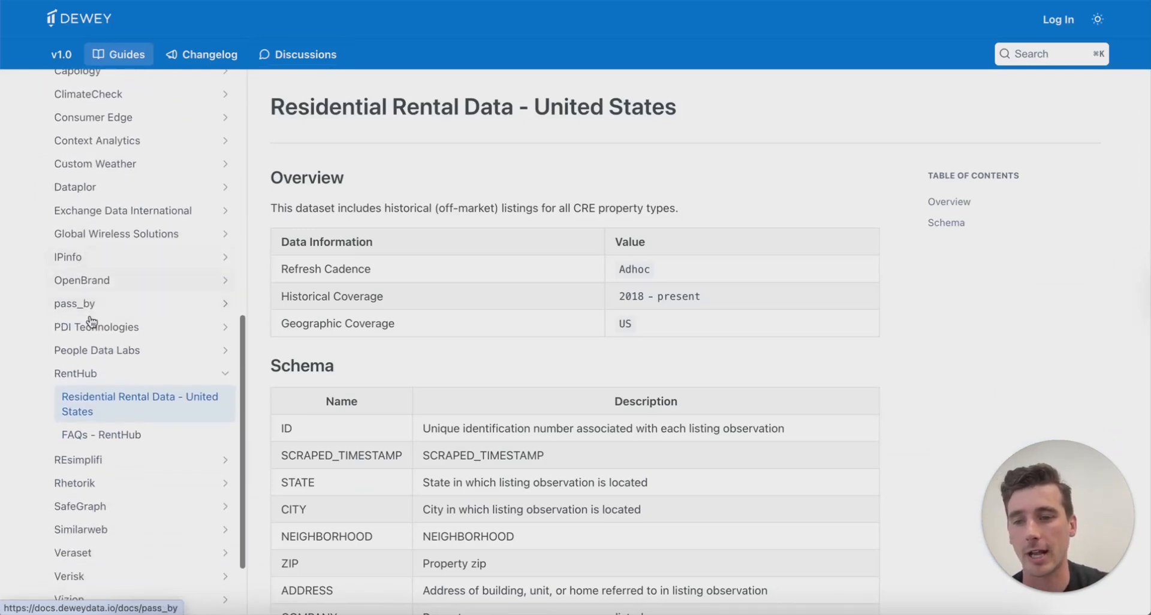
# Read the FAQs - RentHub page, then the Access options and Bulk API guides
pyautogui.click(106, 436)
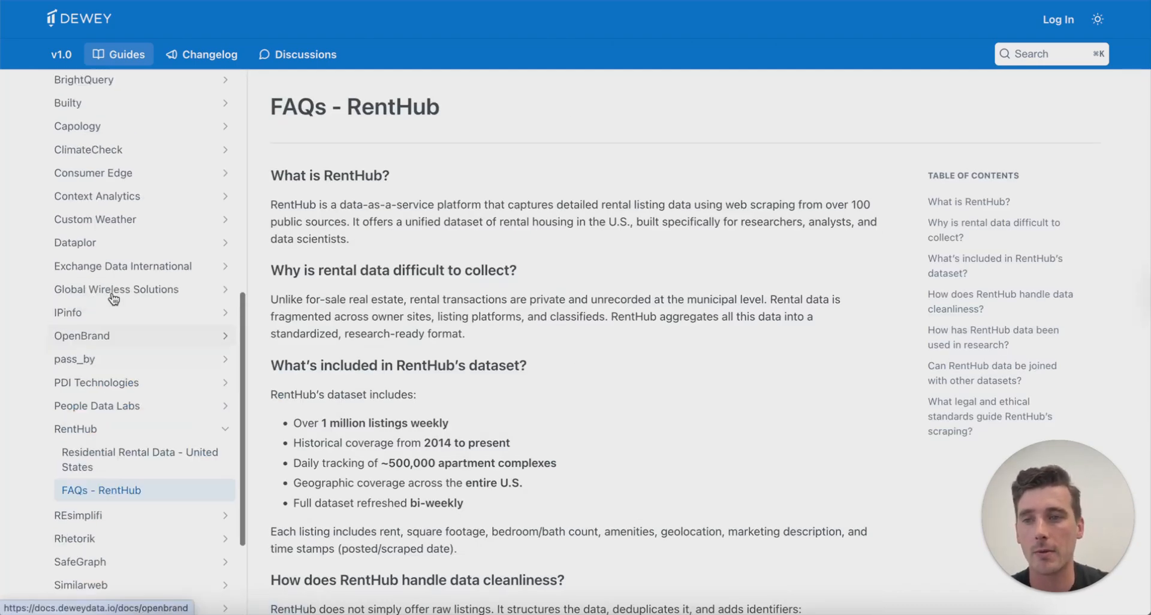
pyautogui.scroll(7, 112, 297)
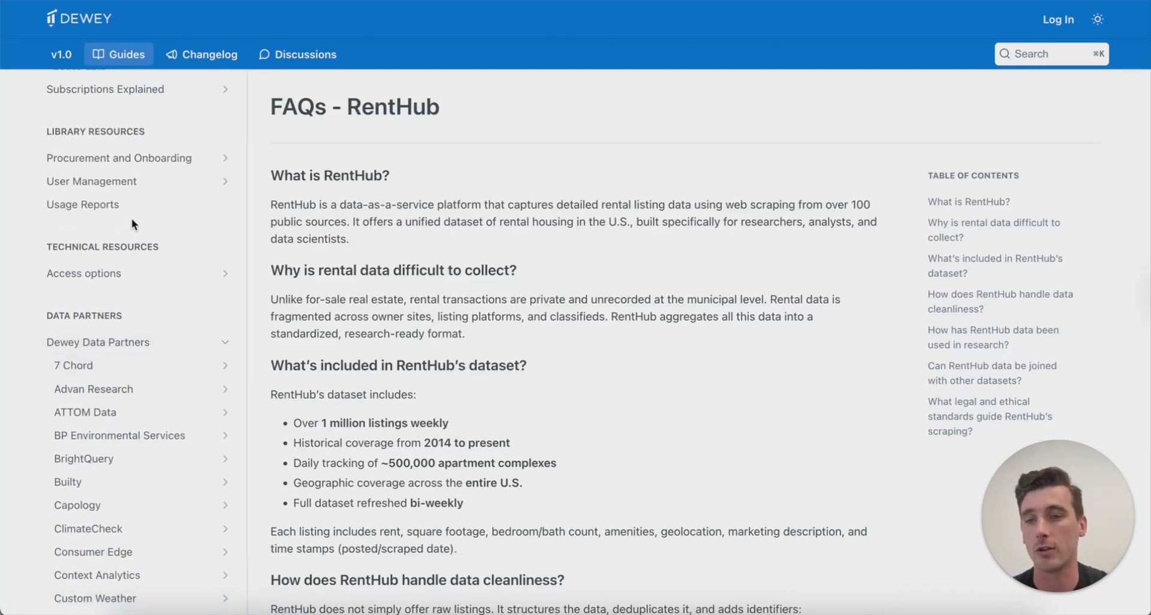
pyautogui.click(113, 273)
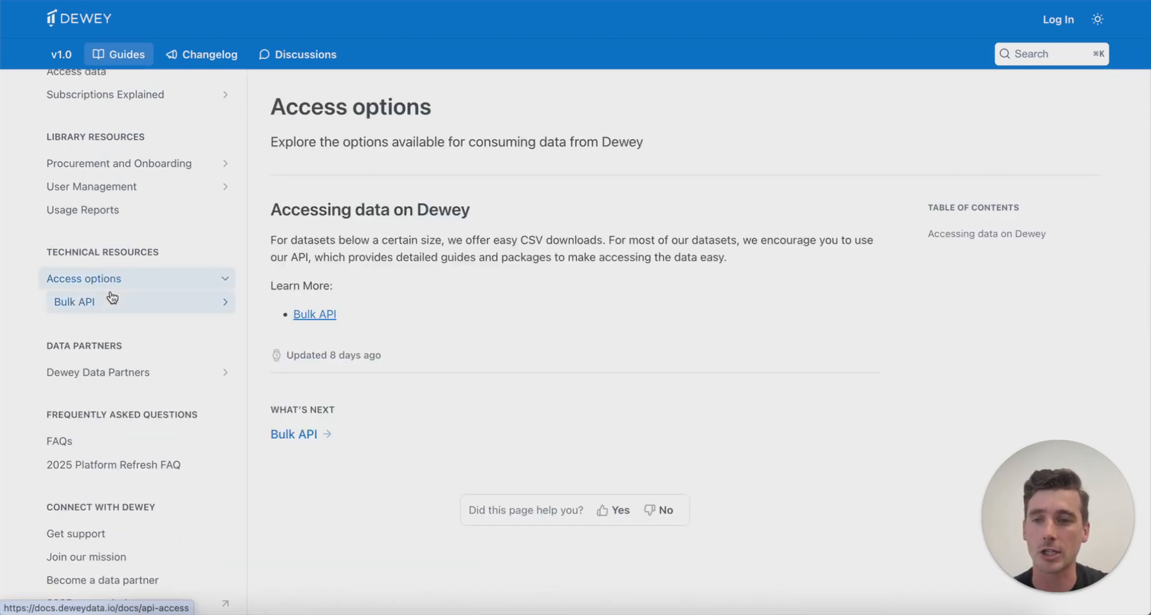
pyautogui.click(112, 299)
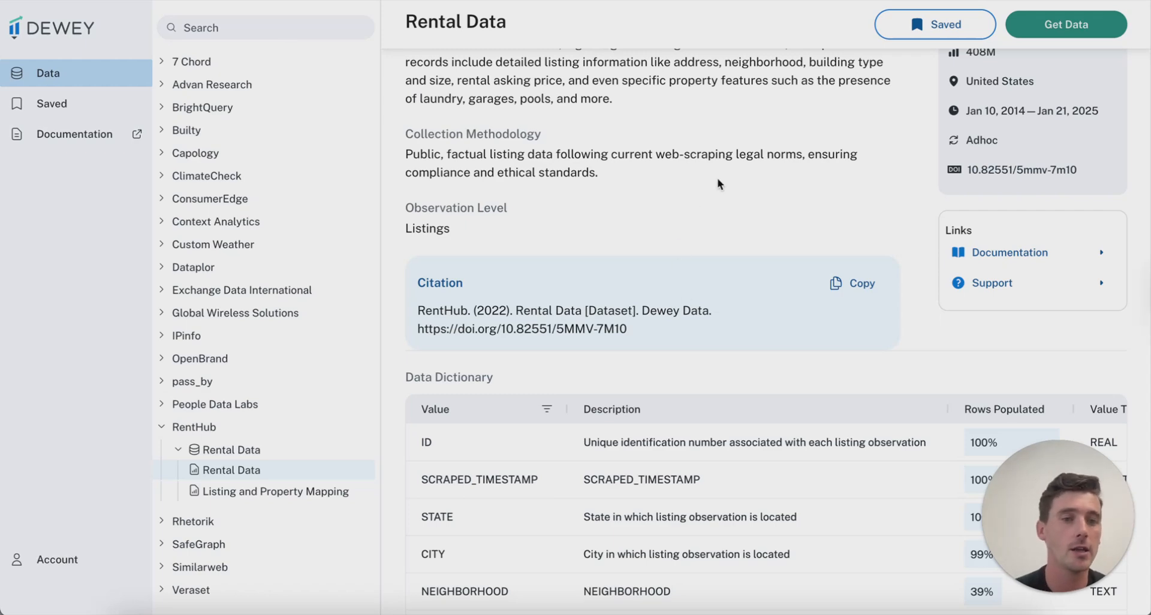
# Open the Support Discussions forum in a new tab and scroll through its posts
pyautogui.rightClick(1010, 281)
pyautogui.click(890, 281)
pyautogui.hotkey('ctrl', 'Tab')
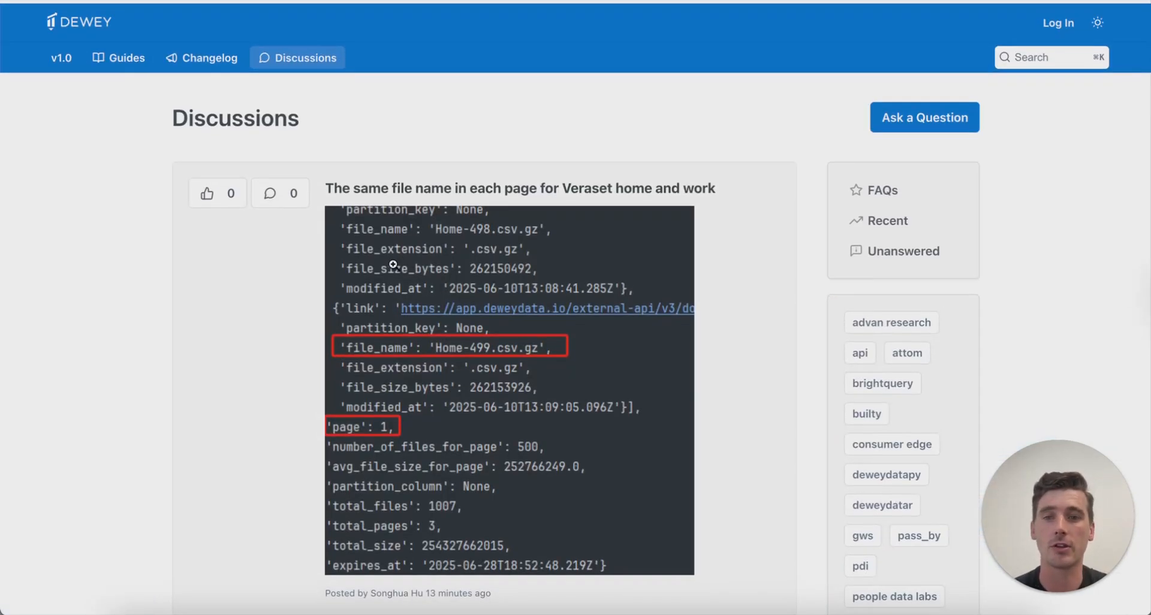
pyautogui.scroll(-6, 275, 332)
pyautogui.scroll(-1, 276, 332)
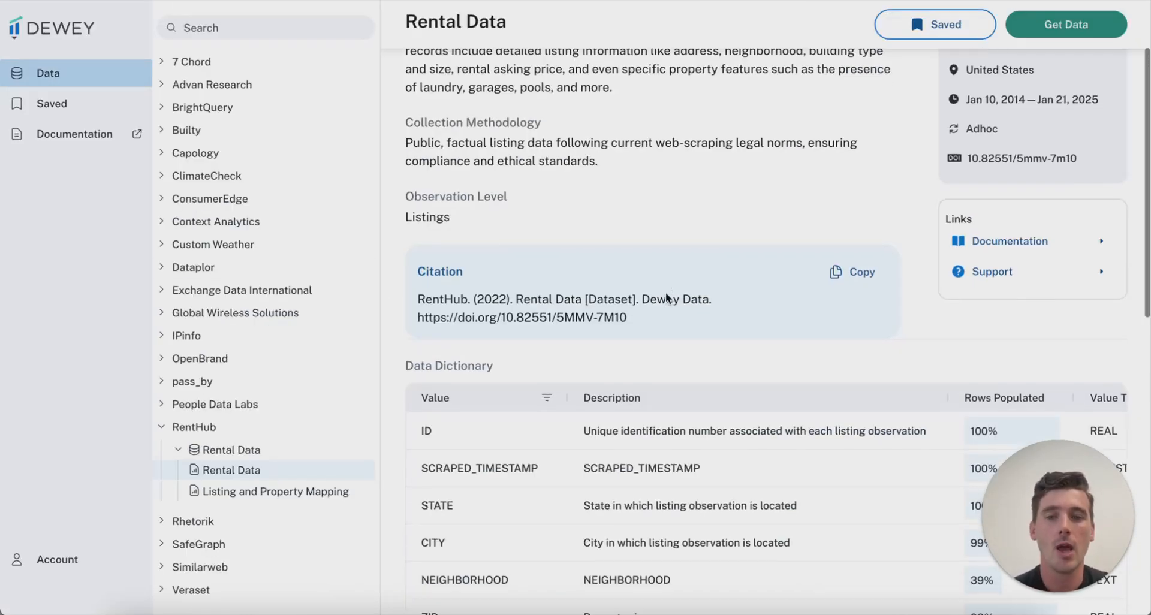
# Scroll through the Rental Data preview rows and data dictionary, then back up to the summary
pyautogui.scroll(-3, 663, 298)
pyautogui.scroll(-1, 573, 342)
pyautogui.scroll(-3, 573, 342)
pyautogui.scroll(-6, 398, 369)
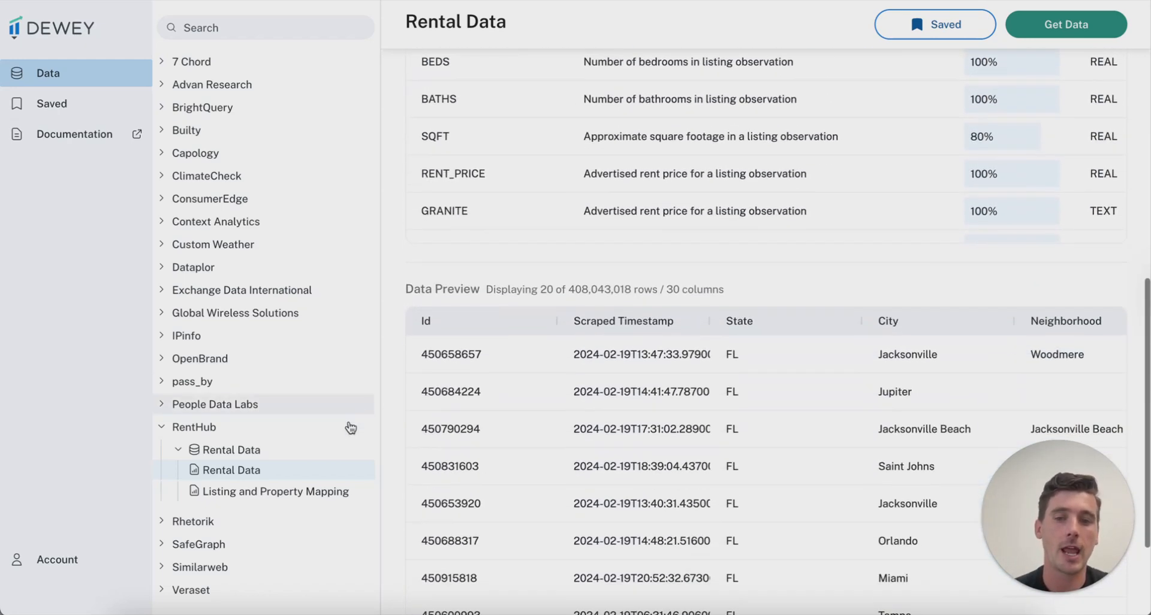
pyautogui.scroll(-1, 600, 282)
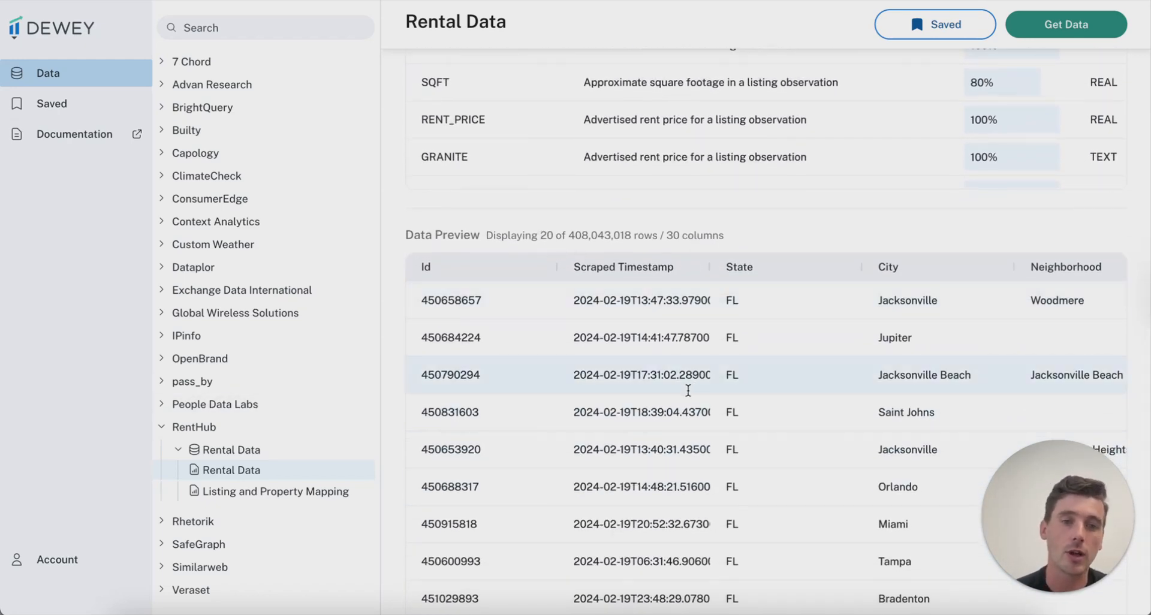
pyautogui.hscroll(8, 753, 291)
pyautogui.scroll(5, 739, 278)
pyautogui.scroll(8, 398, 258)
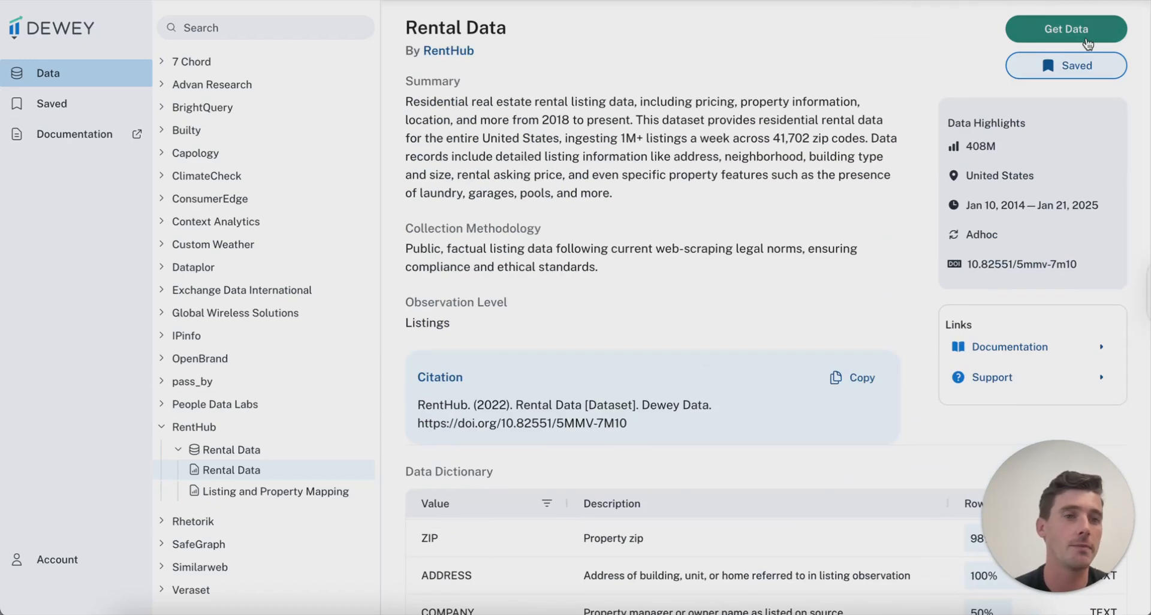
# In Get Data, untick SCRAPED_TIMESTAMP, NEIGHBORHOOD and ID, view Filters, then skip to download options
pyautogui.click(1091, 35)
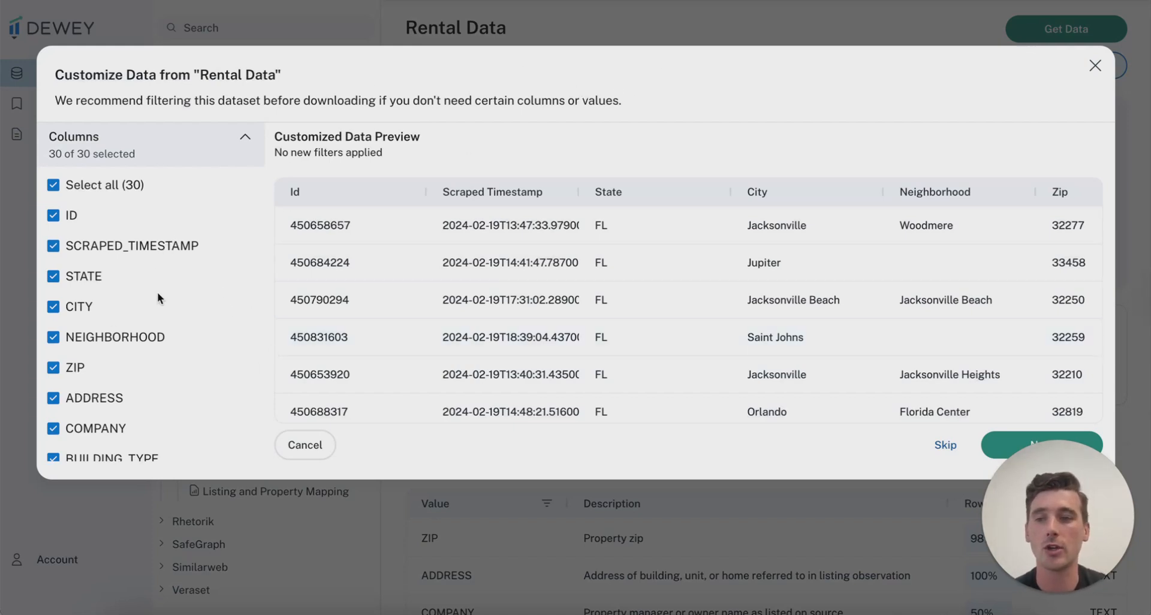
pyautogui.scroll(-1, 159, 281)
pyautogui.click(53, 201)
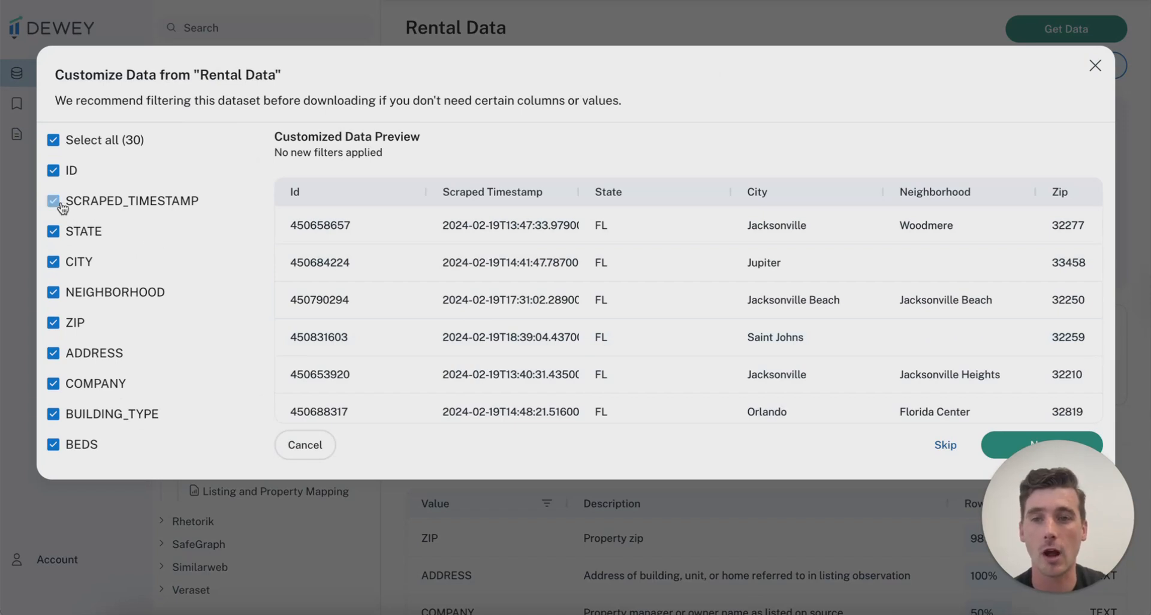
pyautogui.click(54, 293)
pyautogui.click(53, 170)
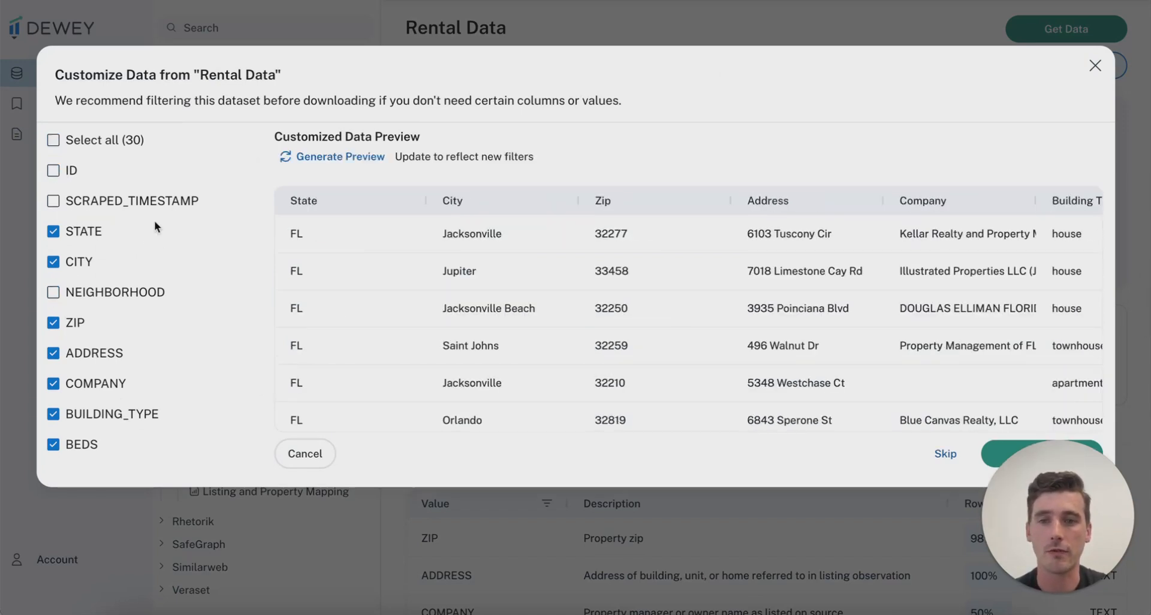
pyautogui.scroll(-2, 150, 268)
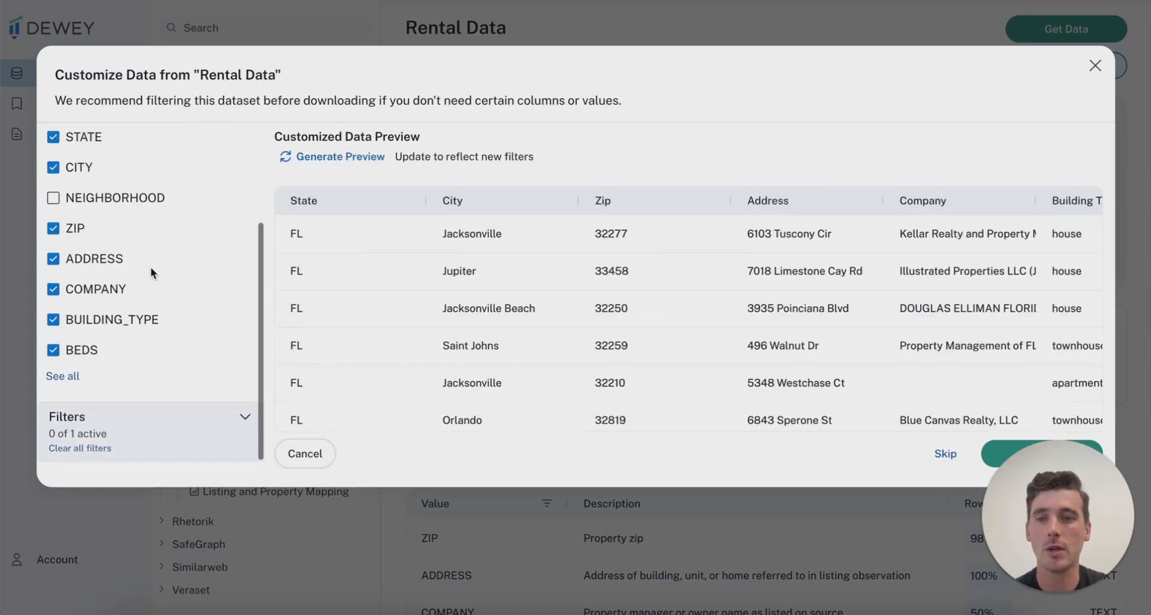
pyautogui.click(242, 421)
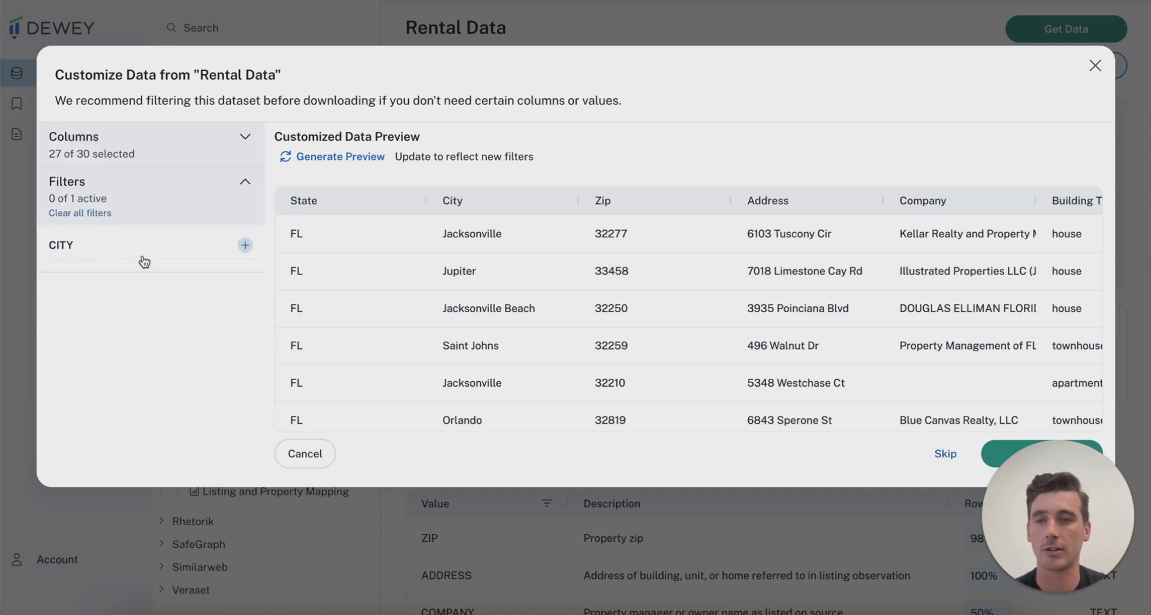
pyautogui.click(939, 454)
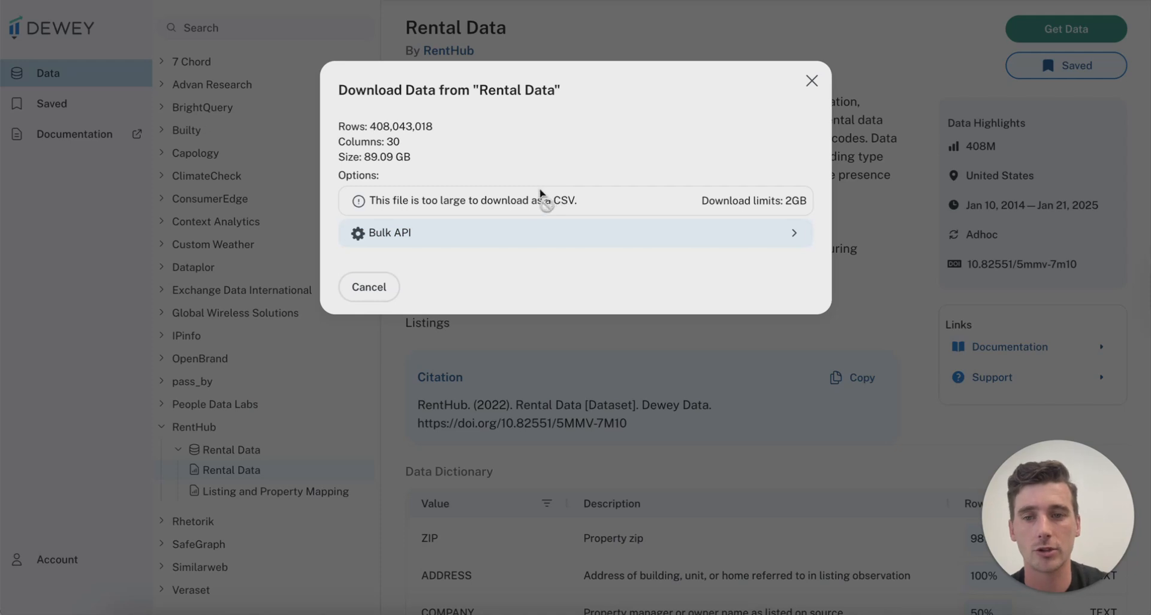
# Choose Bulk API delivery, issue a new API key, and close the Download Data dialog
pyautogui.click(567, 241)
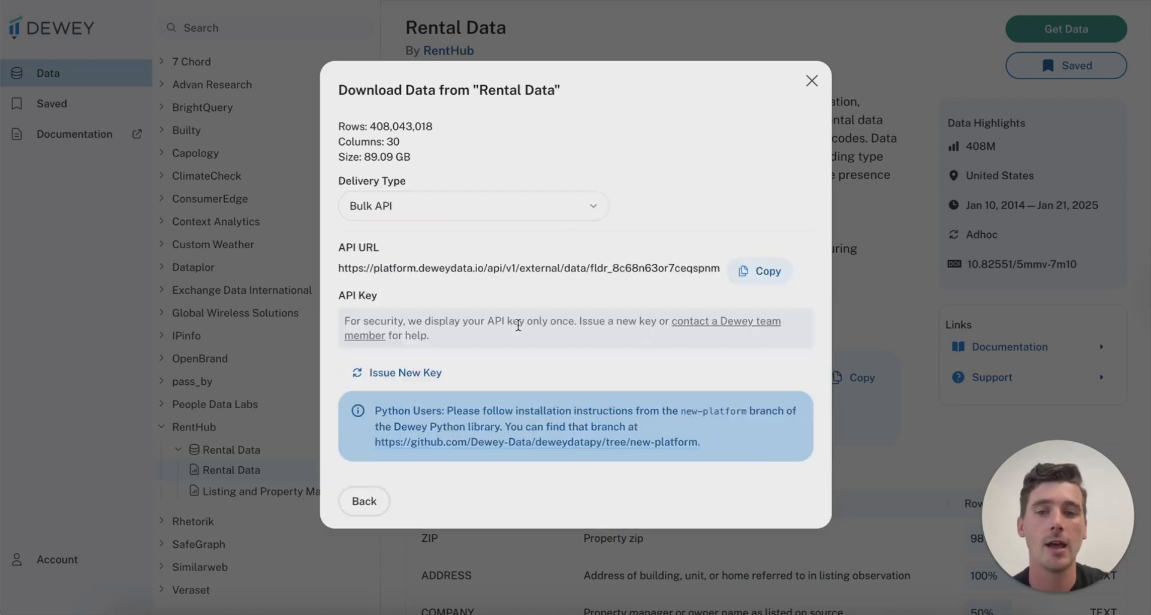
pyautogui.click(383, 373)
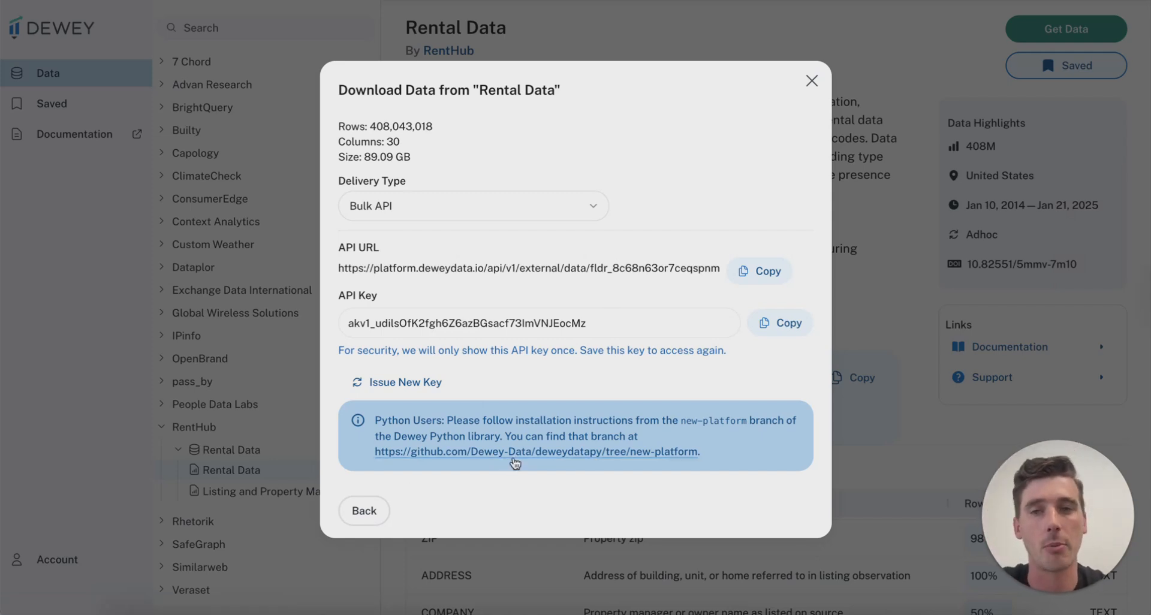
pyautogui.click(811, 81)
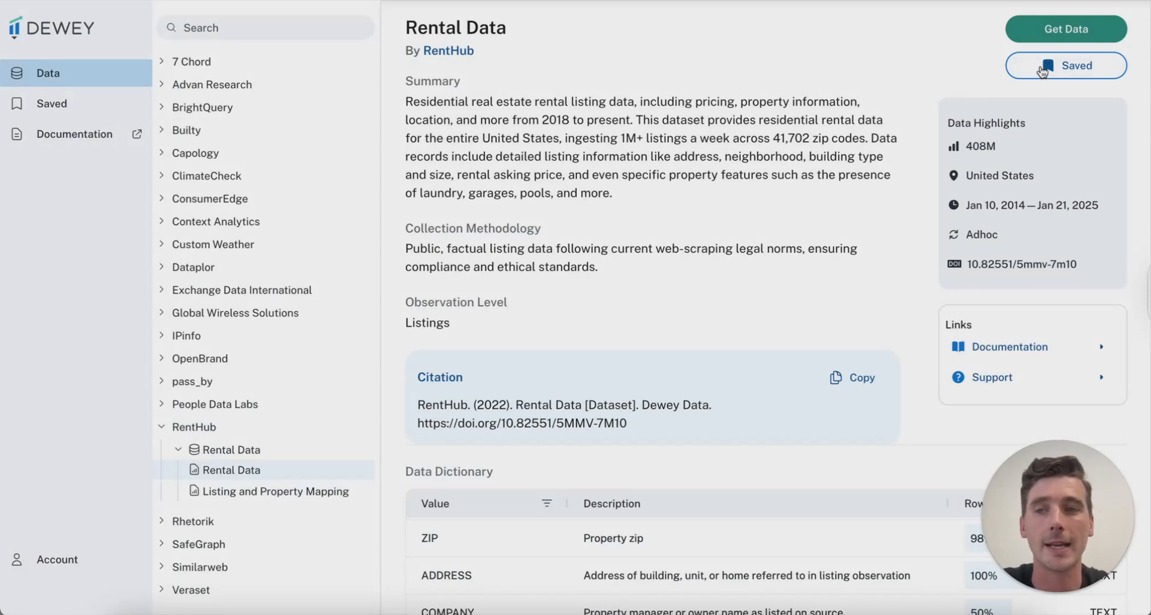
# Check the Saved datasets list, then go to the Account team Members page
pyautogui.click(72, 103)
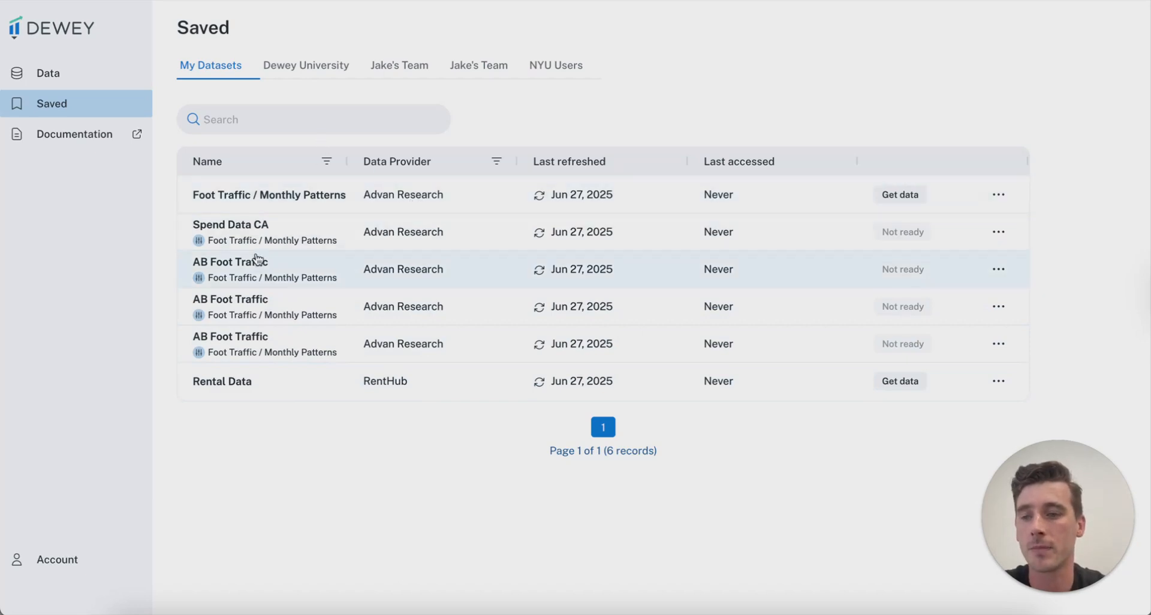
pyautogui.click(72, 562)
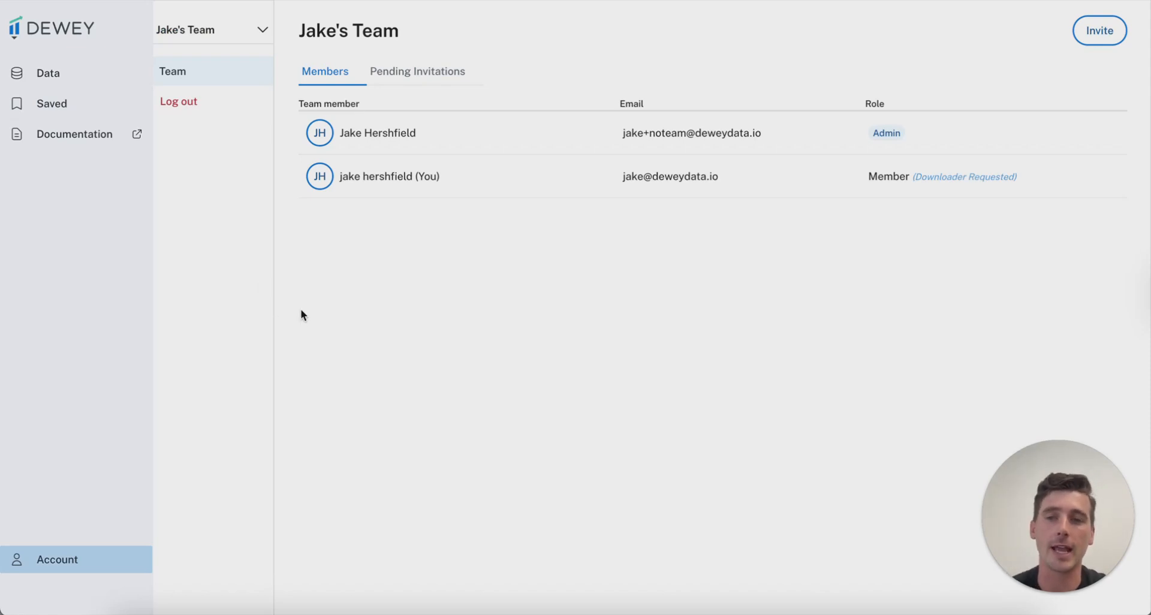
# Invite a new member by adding their e-mail address to the invite list and sending it
pyautogui.click(1090, 36)
pyautogui.click(608, 134)
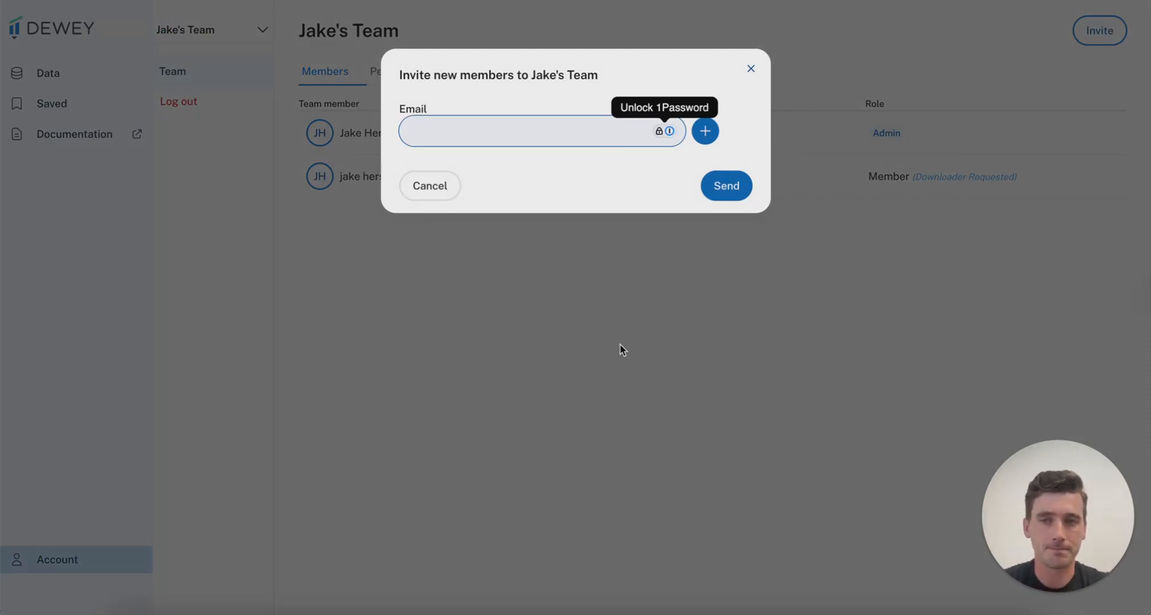
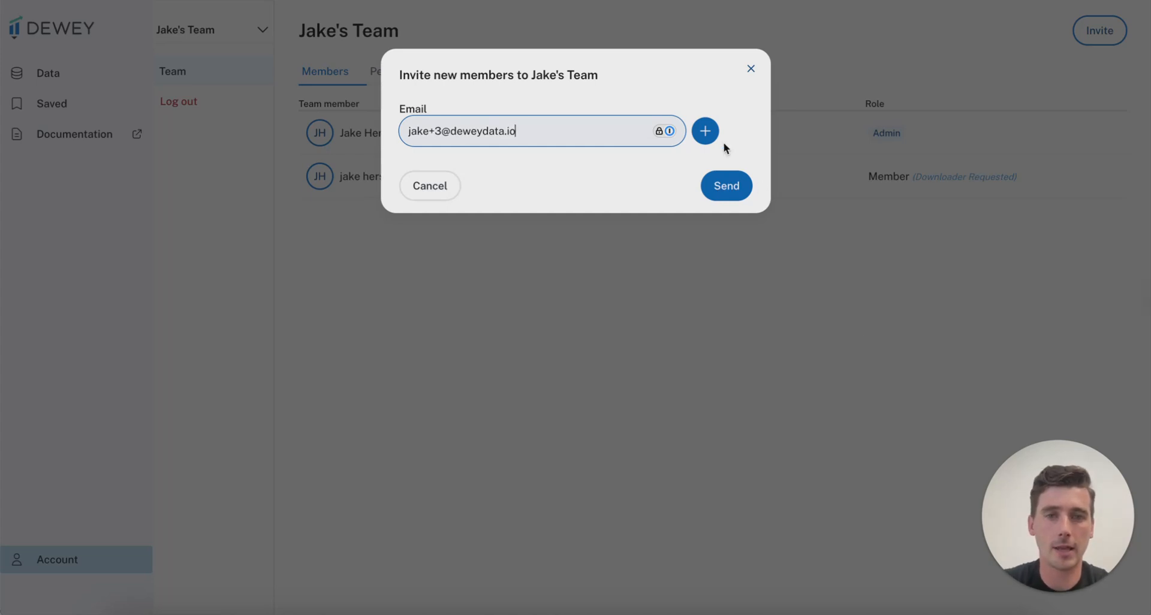
pyautogui.click(706, 132)
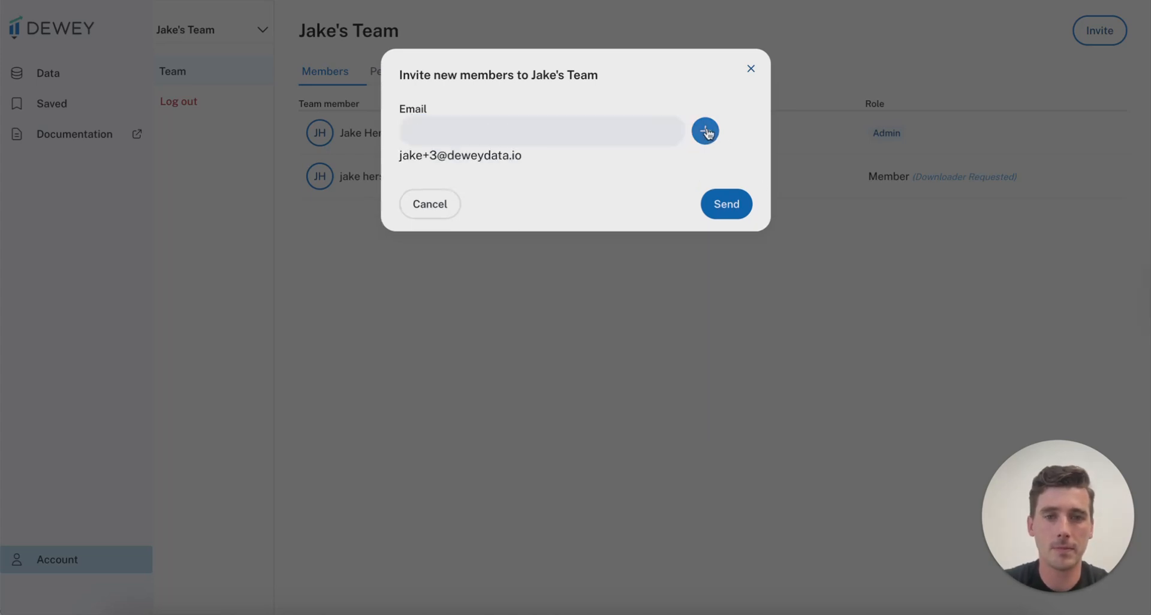
pyautogui.click(720, 192)
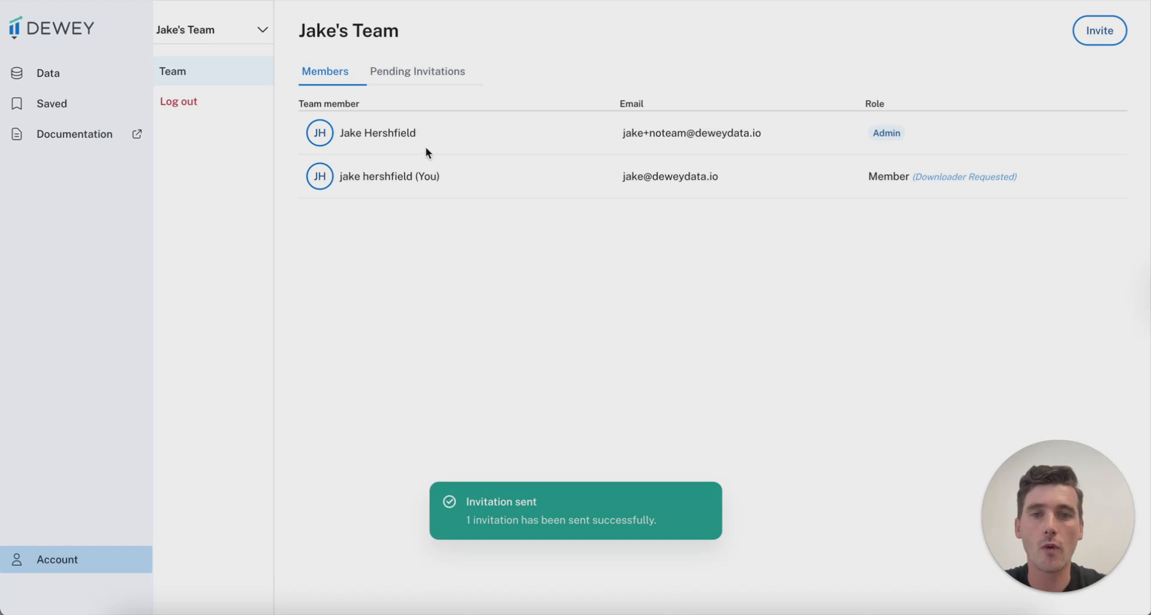
pyautogui.click(442, 79)
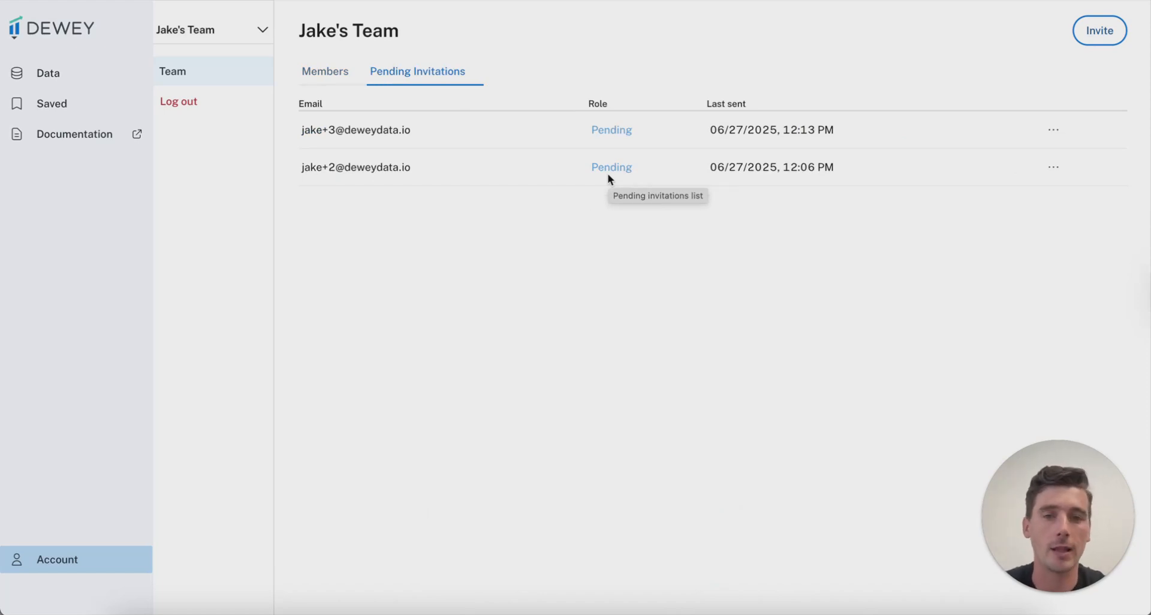
pyautogui.click(336, 75)
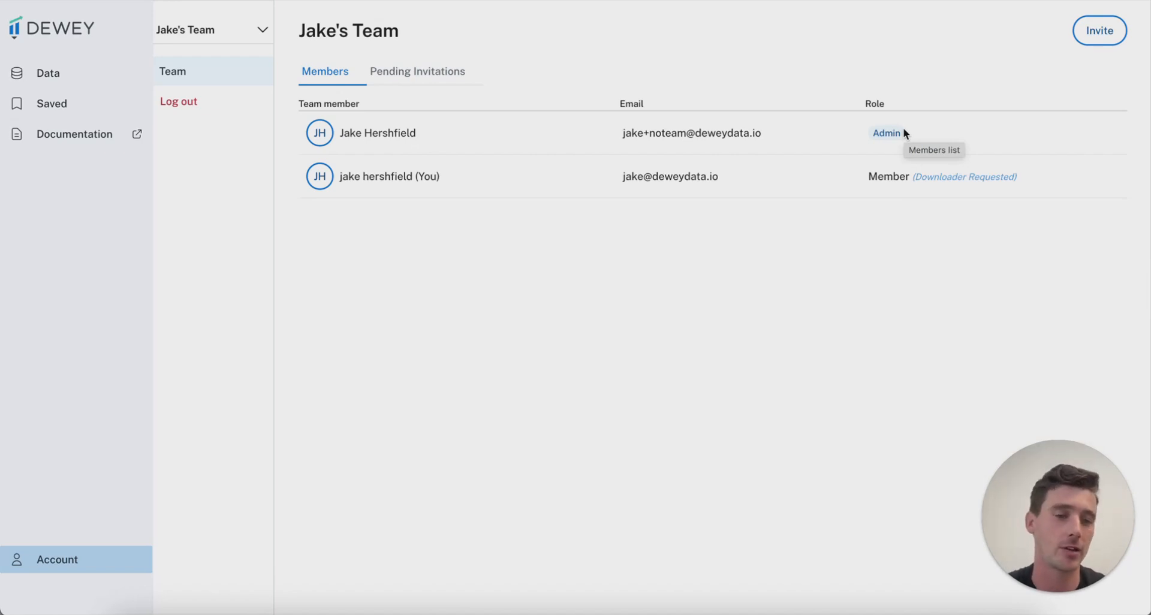
# Switch the team to NYU Users, then to Dewey University to view its five members
pyautogui.click(255, 33)
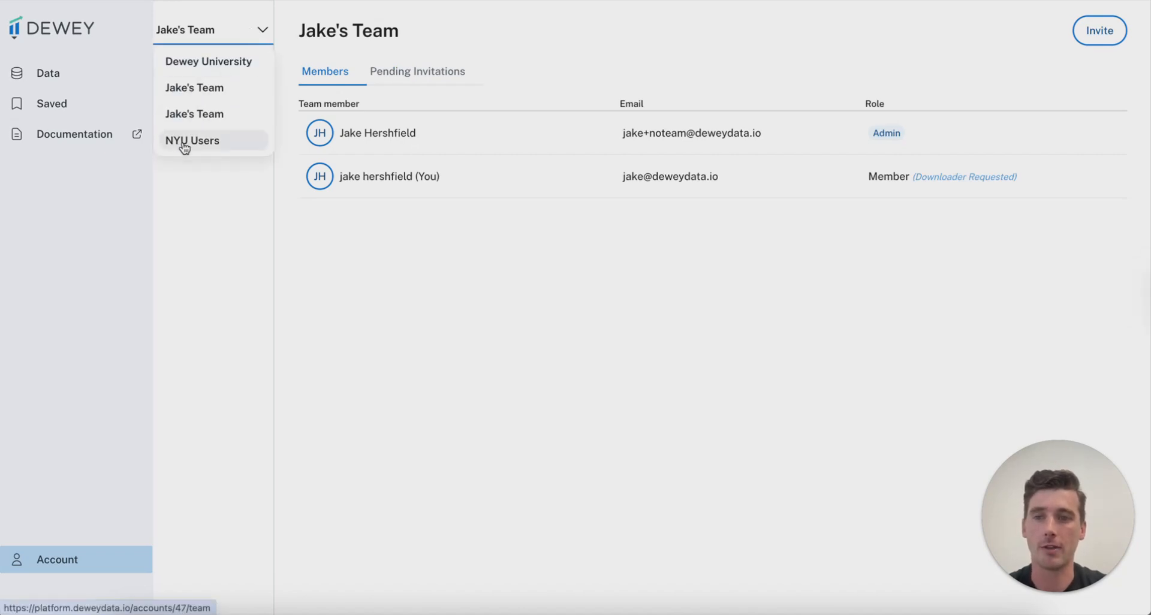
pyautogui.click(184, 144)
pyautogui.click(250, 40)
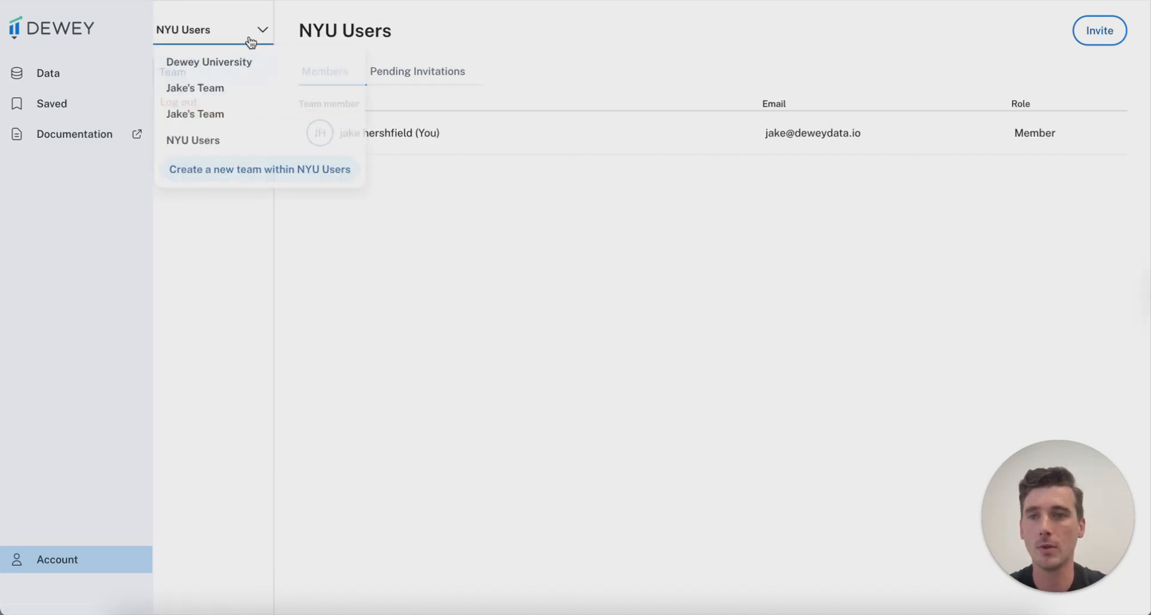
pyautogui.click(213, 67)
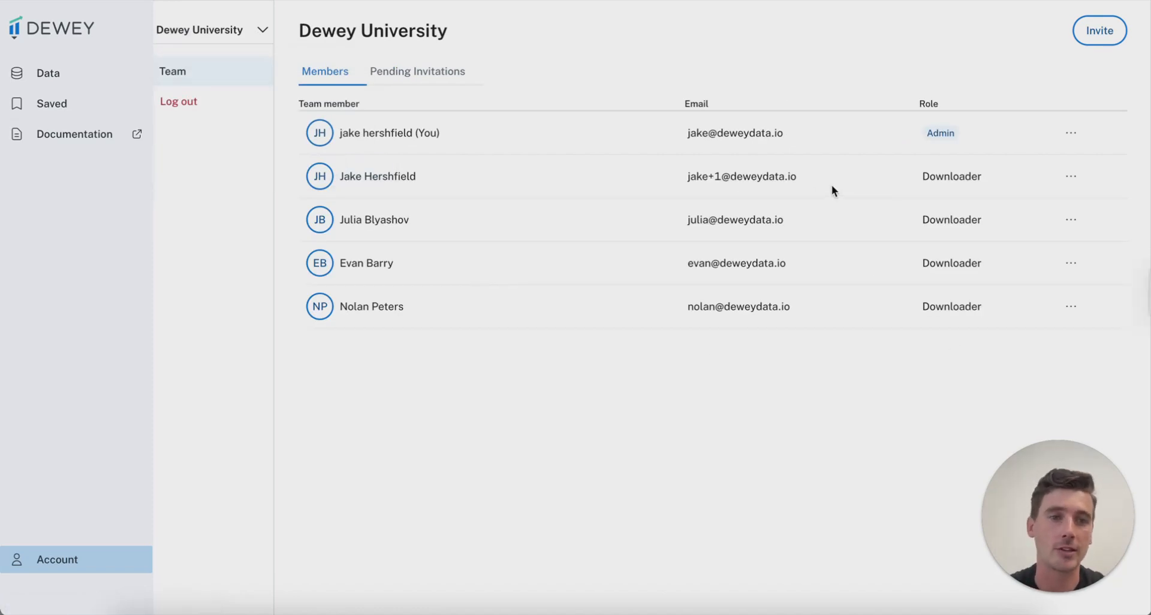
# Change the second Dewey University team member's role from Downloader to Member and save
pyautogui.click(1070, 176)
pyautogui.click(952, 217)
pyautogui.click(734, 138)
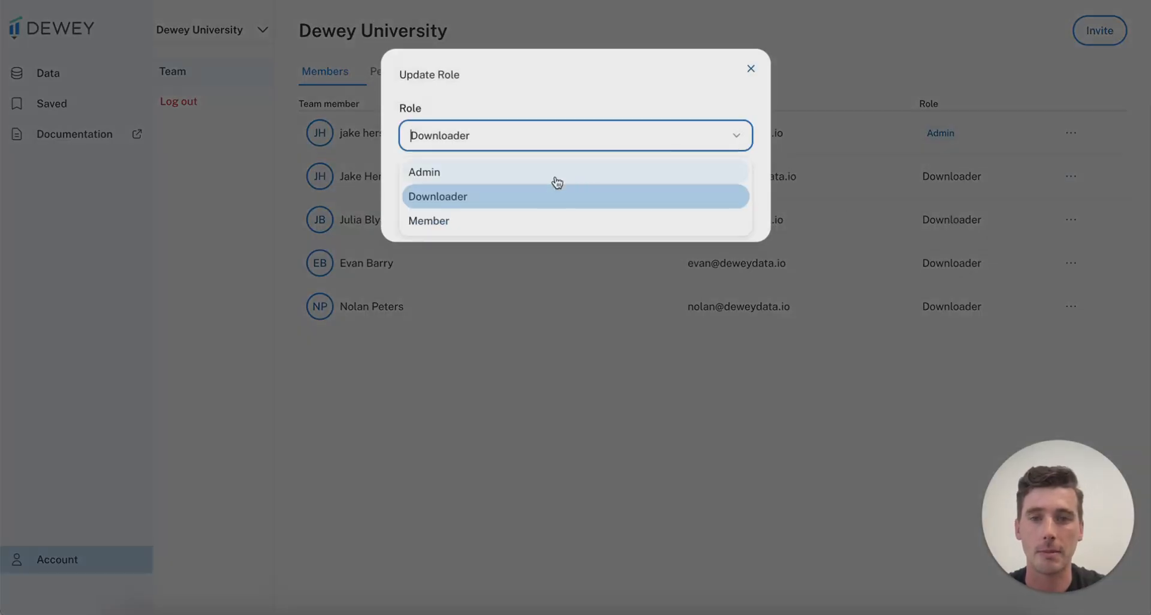
pyautogui.click(491, 221)
pyautogui.click(713, 216)
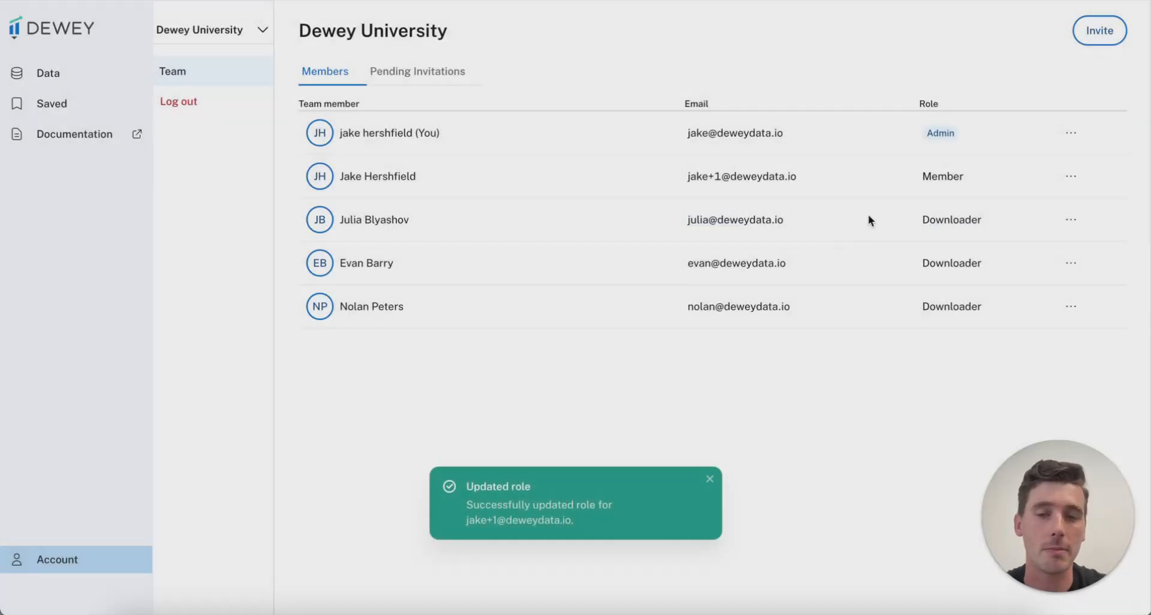